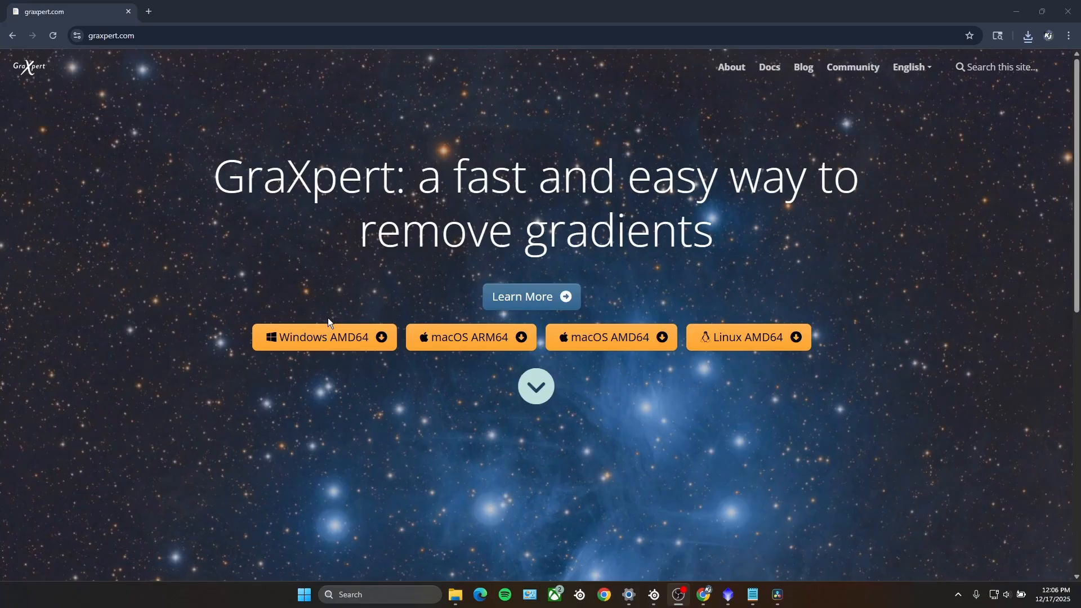
# Step: Download the Windows AMD64 version of GraXpert and accept the default destination directory in its setup
pyautogui.click(328, 341)
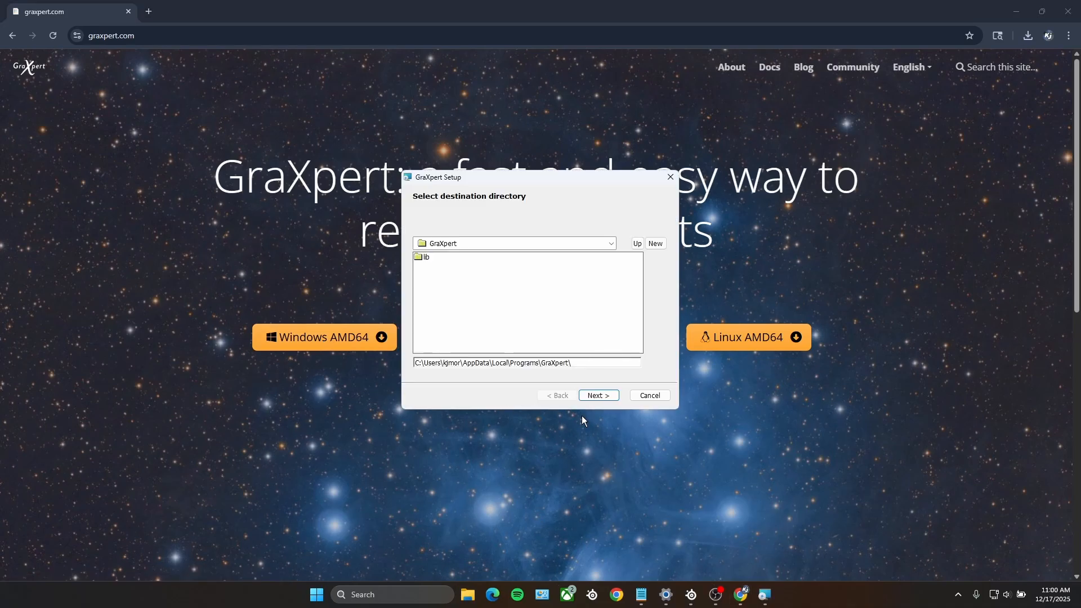
pyautogui.click(613, 397)
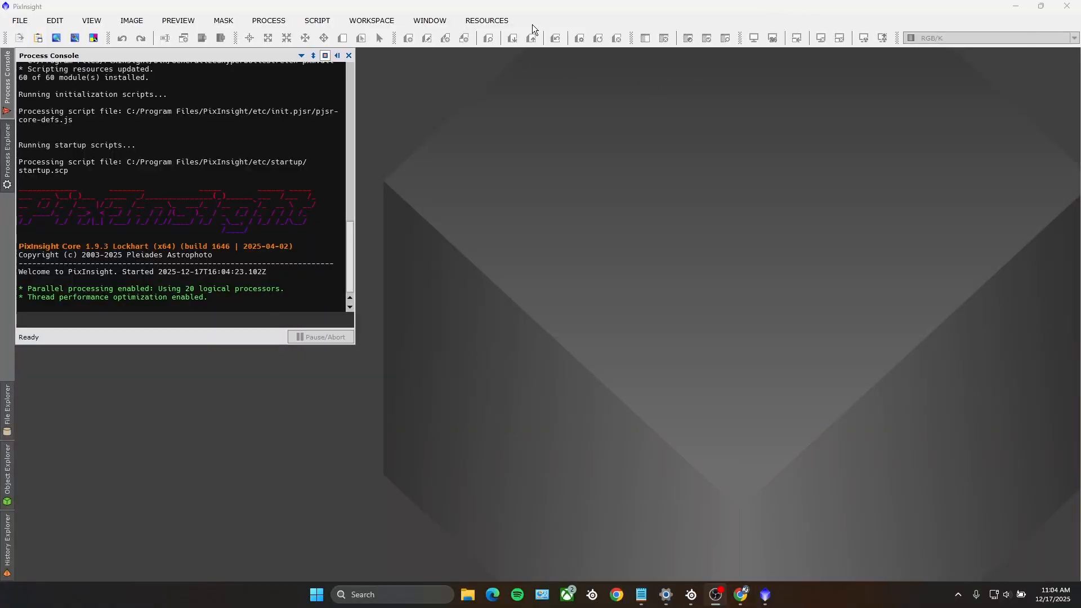
pyautogui.click(487, 20)
pyautogui.moveTo(516, 93)
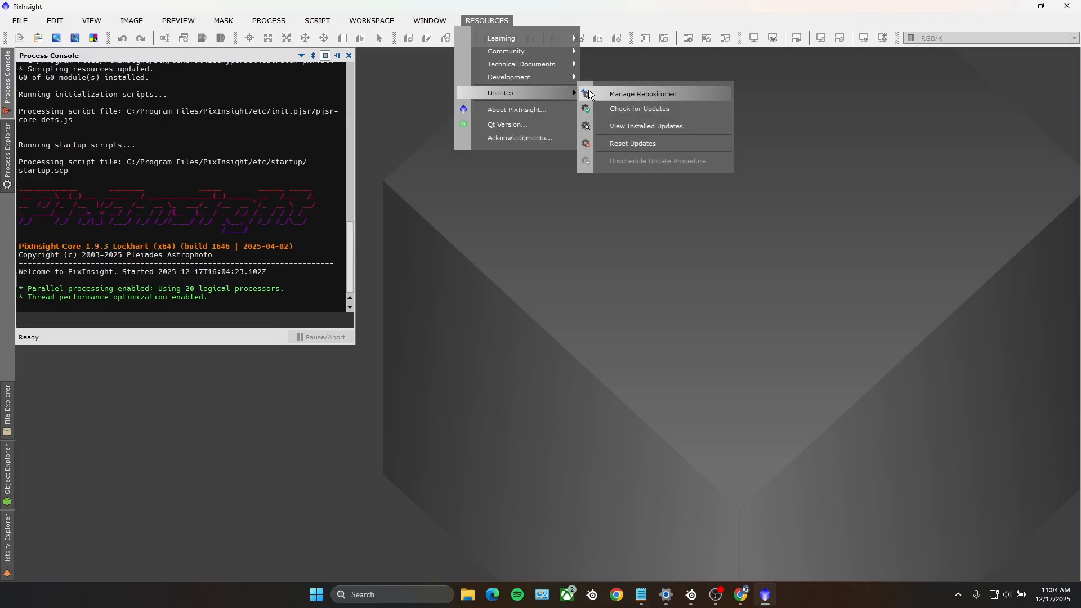
pyautogui.click(636, 94)
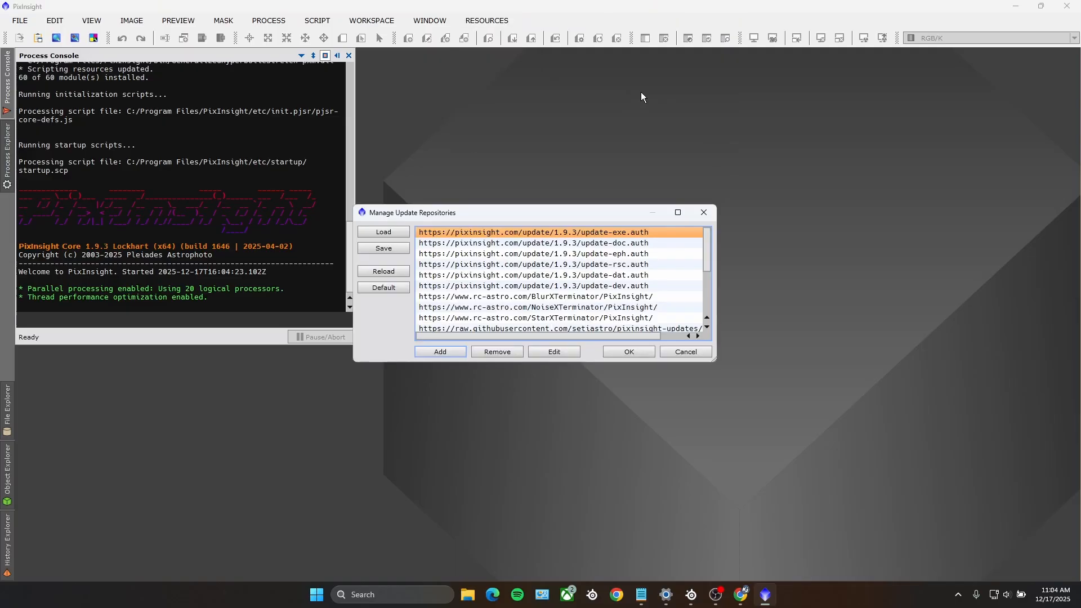
pyautogui.click(440, 351)
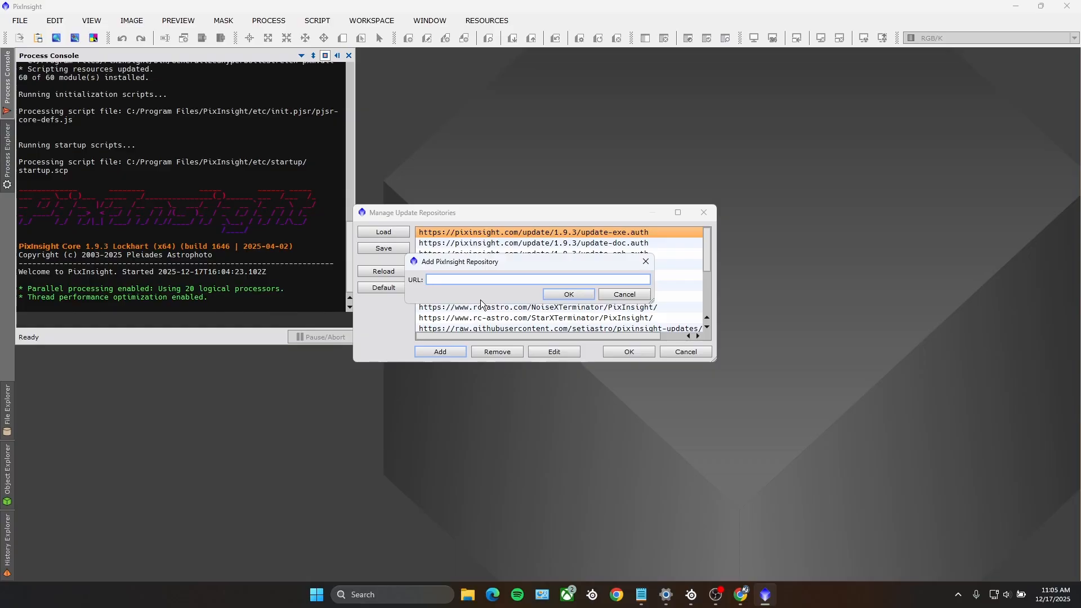
pyautogui.write('https://www.ideviceapps.de/PixInsight/Utilities/')
pyautogui.click(566, 293)
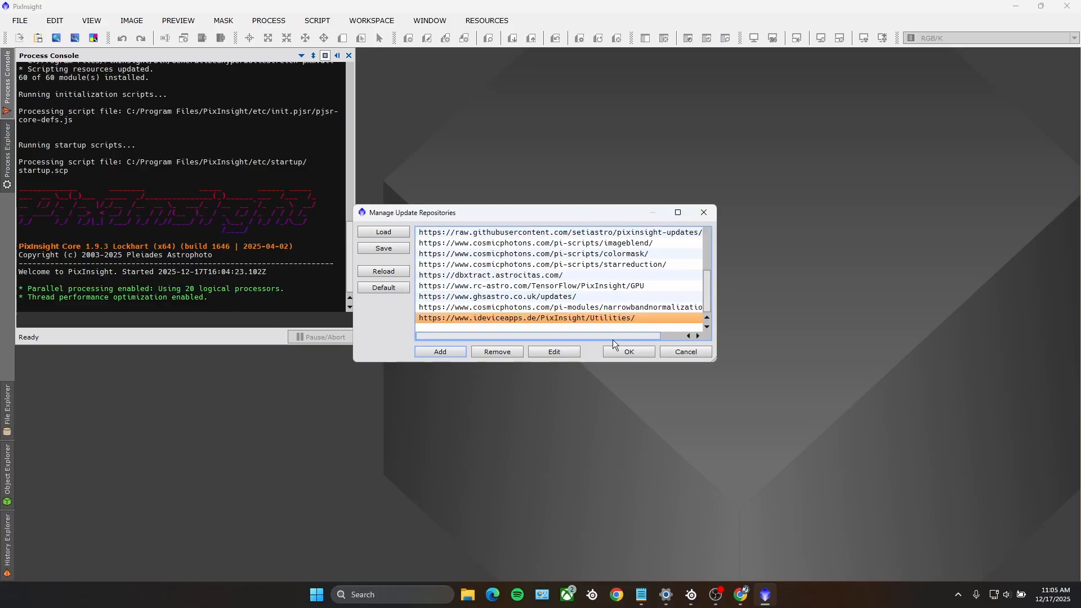
pyautogui.click(651, 353)
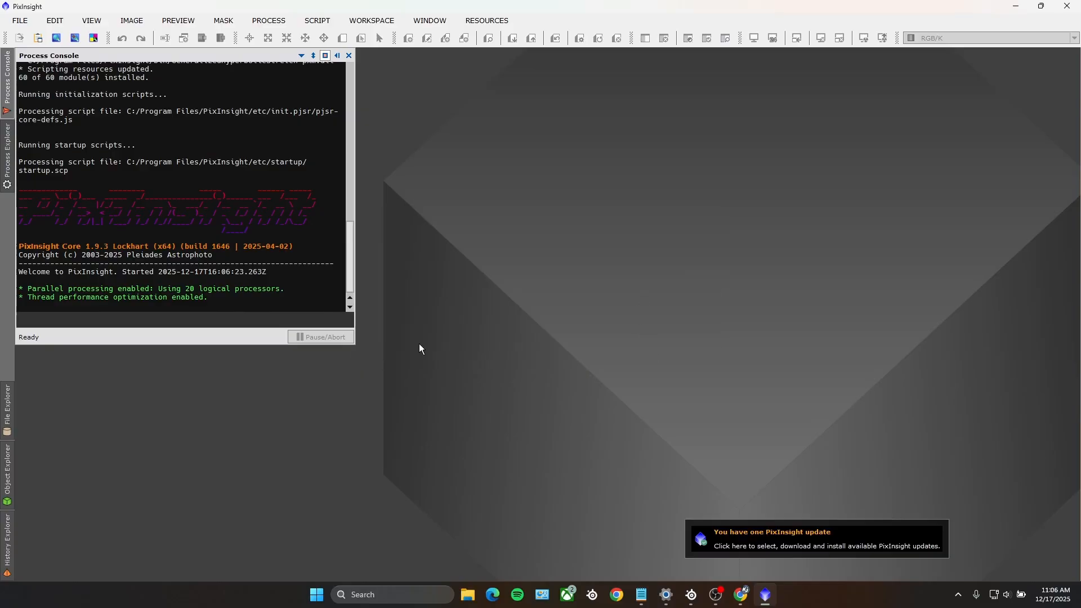
# Step: Check for PixInsight updates, apply the available packages, and exit to install them with a program restart
pyautogui.click(488, 20)
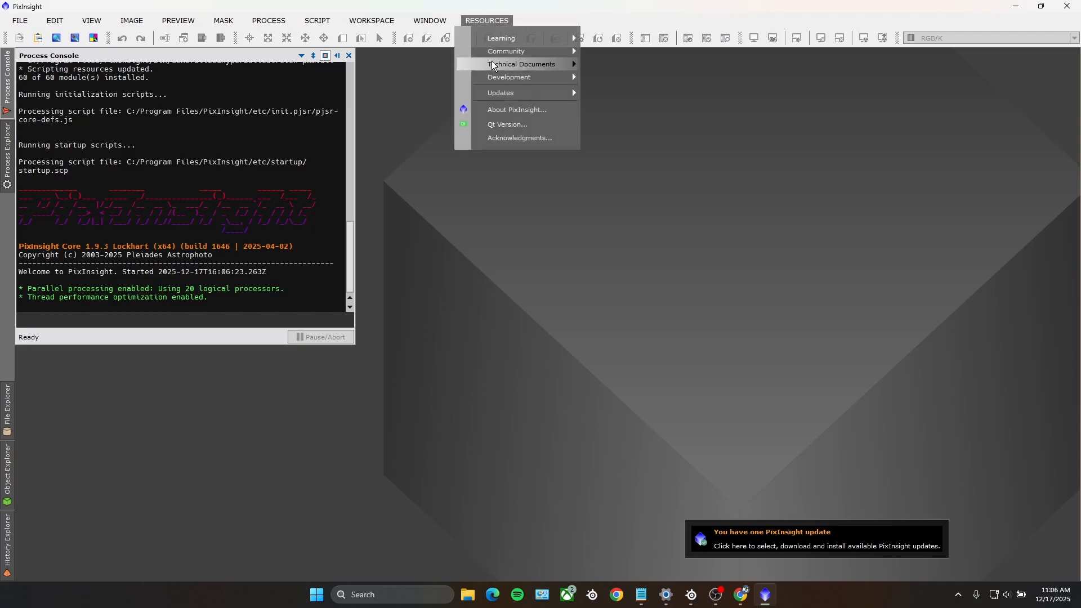
pyautogui.moveTo(495, 92)
pyautogui.click(619, 107)
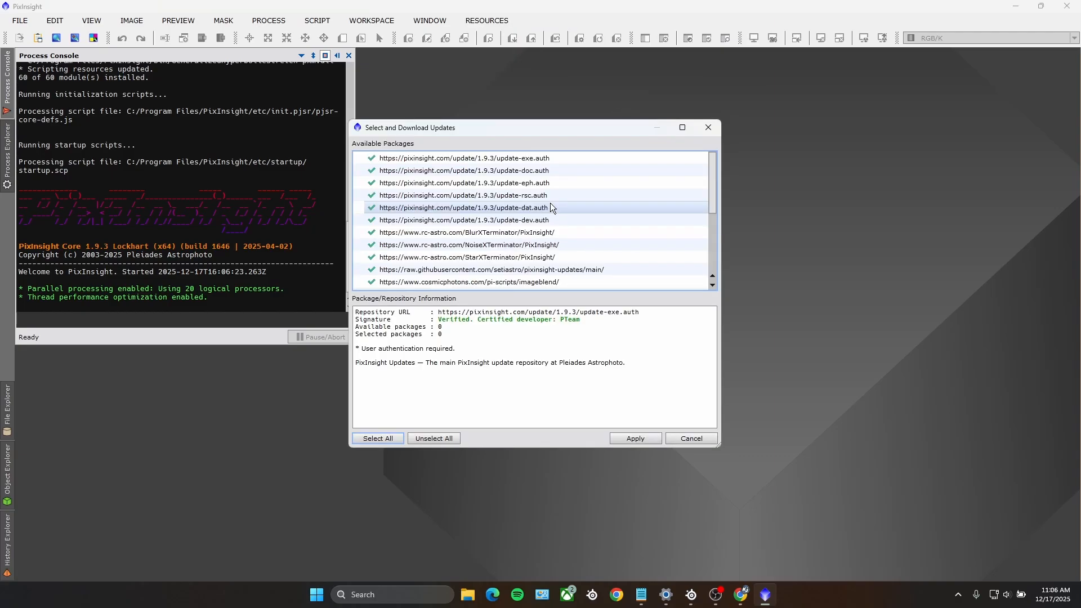
pyautogui.click(648, 435)
pyautogui.click(547, 345)
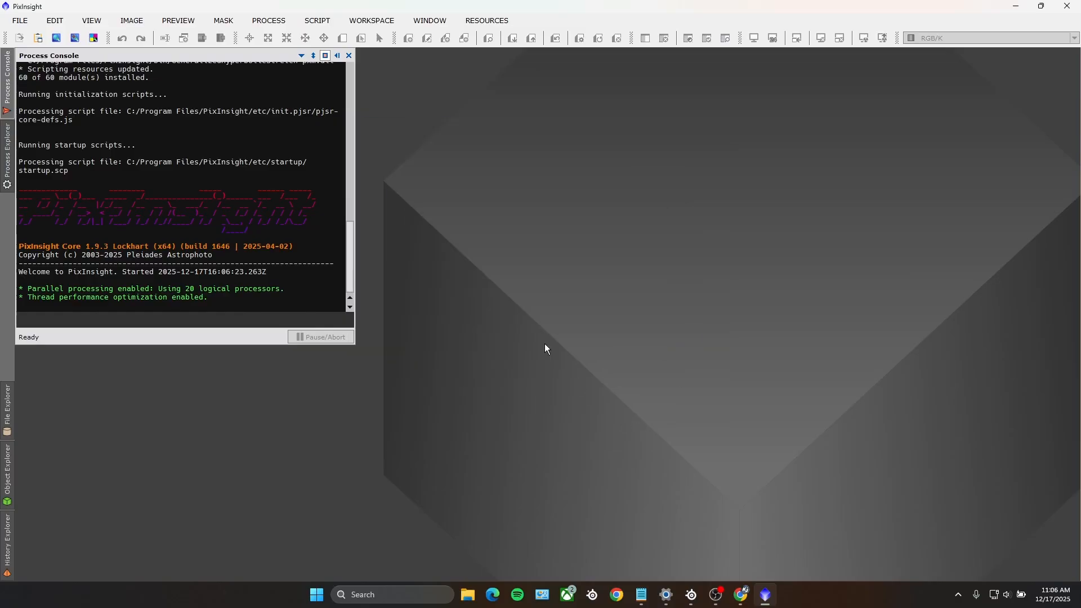
pyautogui.click(1066, 6)
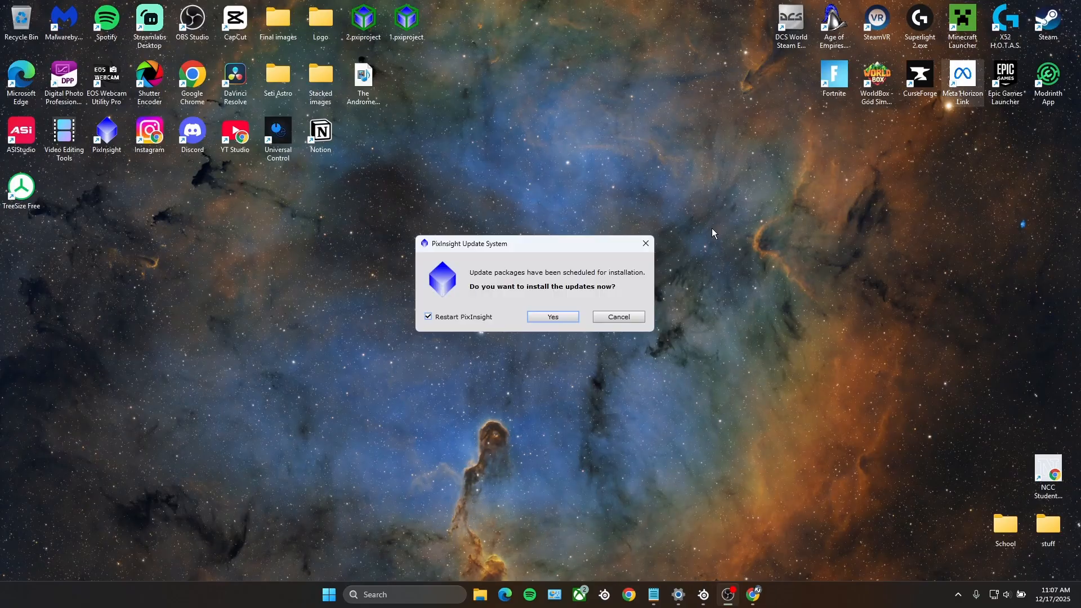
pyautogui.click(552, 316)
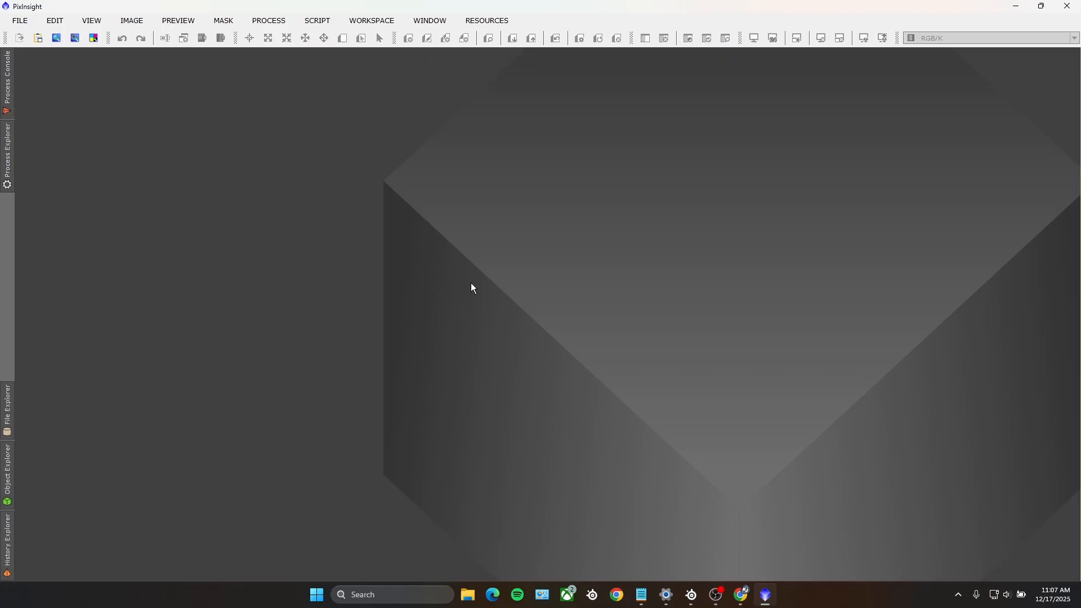
# Step: Open the GraXpert script and manually set its application path to GraXpert 3.0.2 in the C: drive's GraXpert folder
pyautogui.click(317, 21)
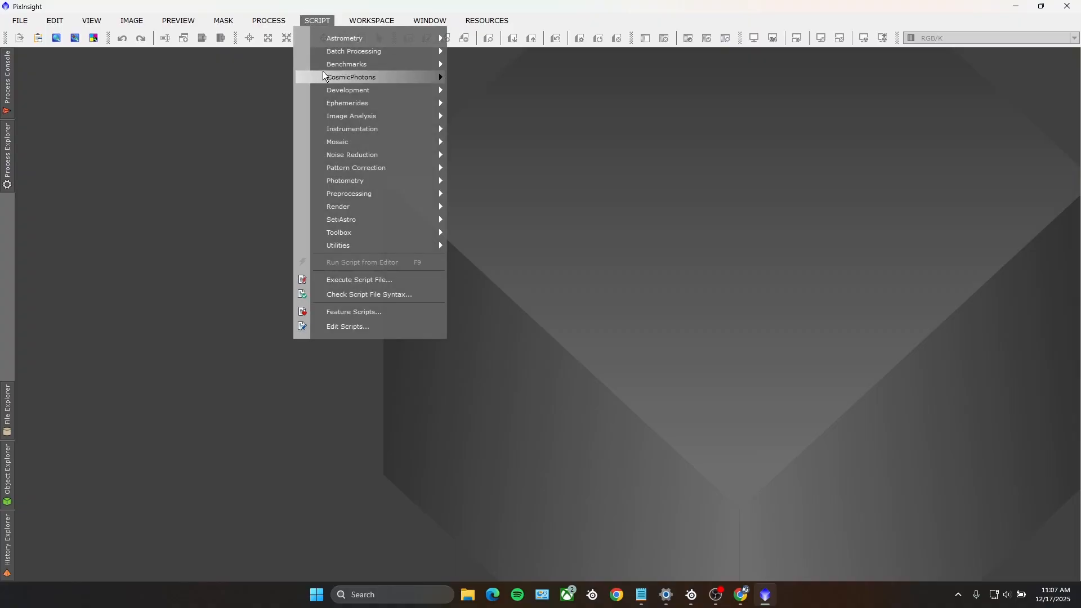
pyautogui.moveTo(349, 233)
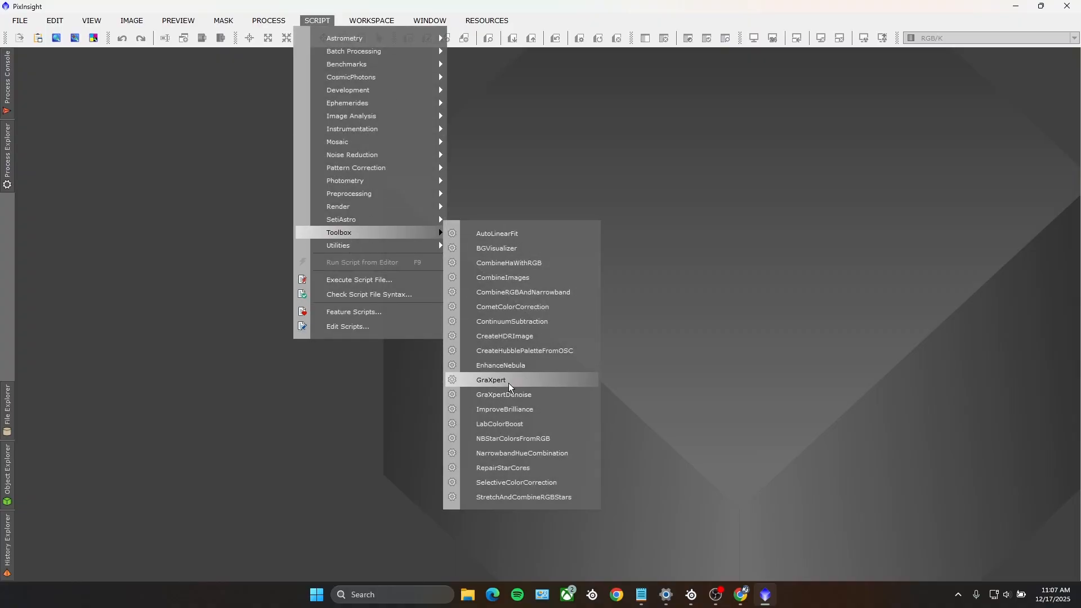
pyautogui.click(484, 381)
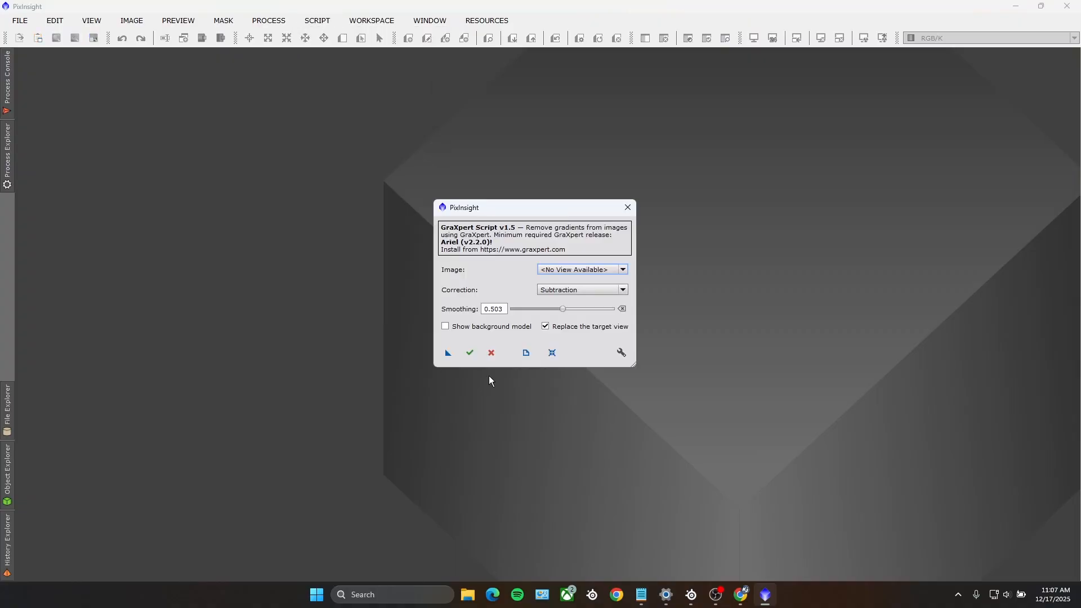
pyautogui.click(622, 353)
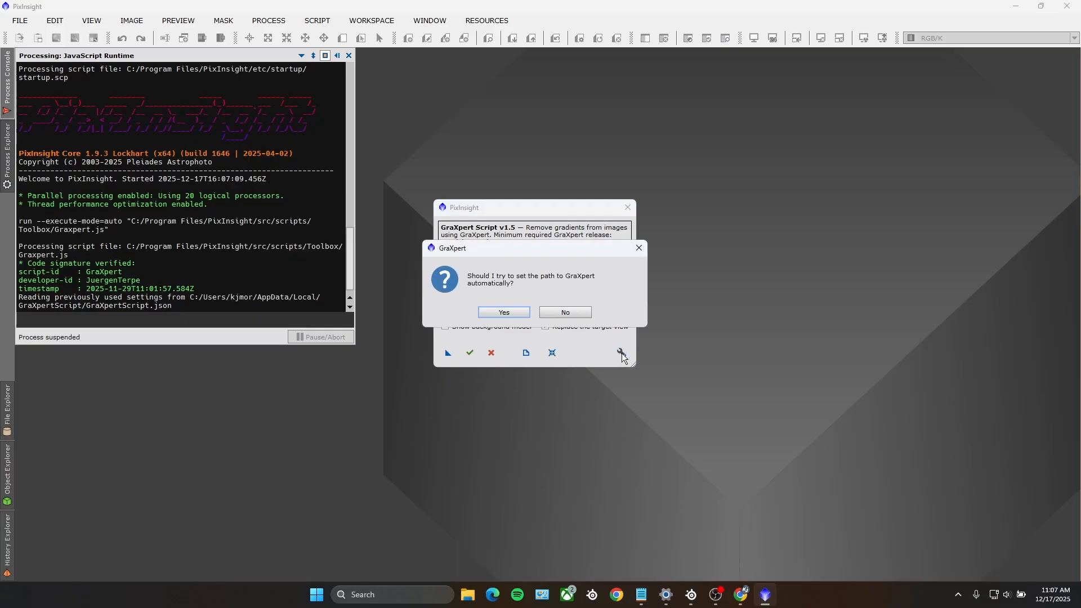
pyautogui.click(569, 312)
pyautogui.click(478, 399)
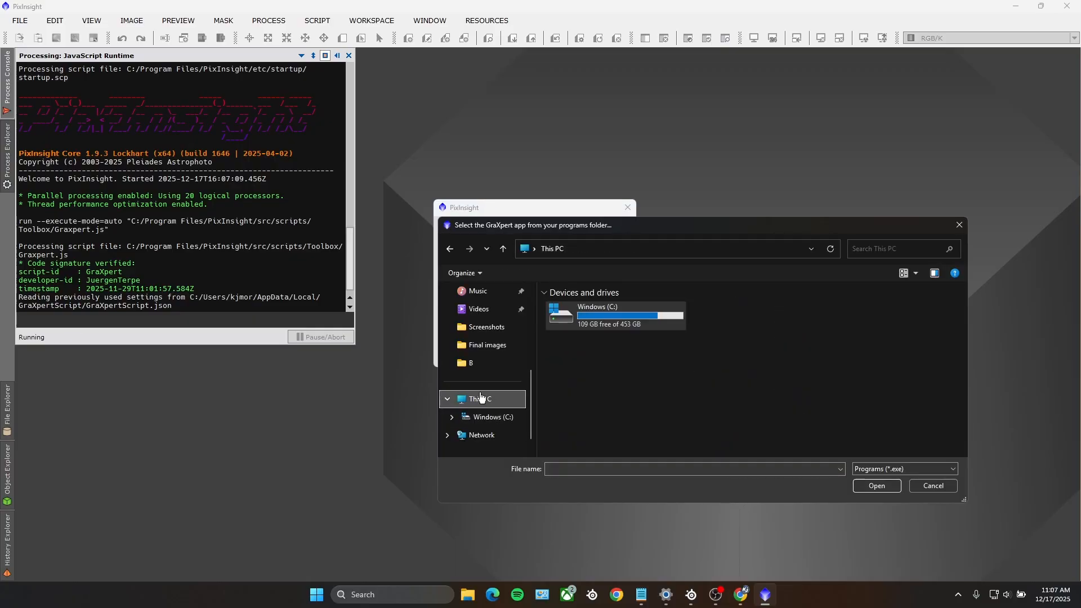
pyautogui.doubleClick(583, 318)
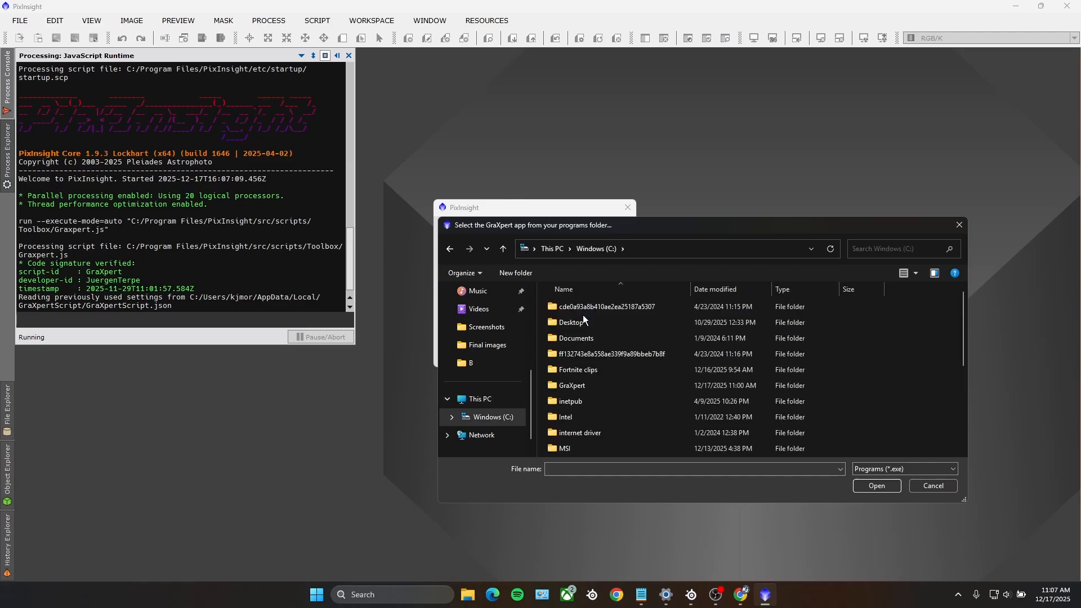
pyautogui.doubleClick(581, 384)
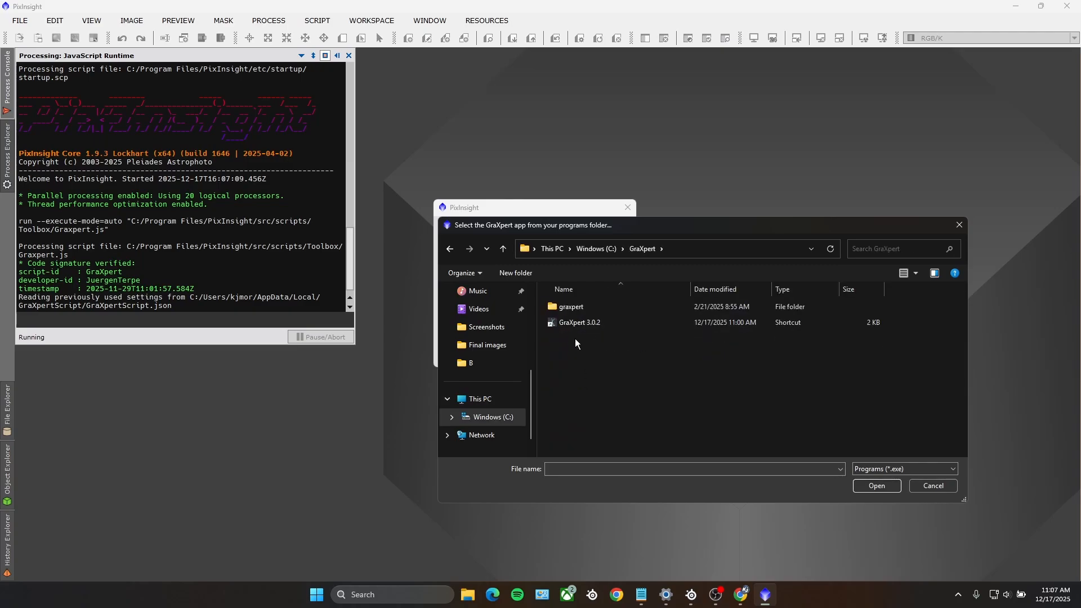
pyautogui.click(572, 322)
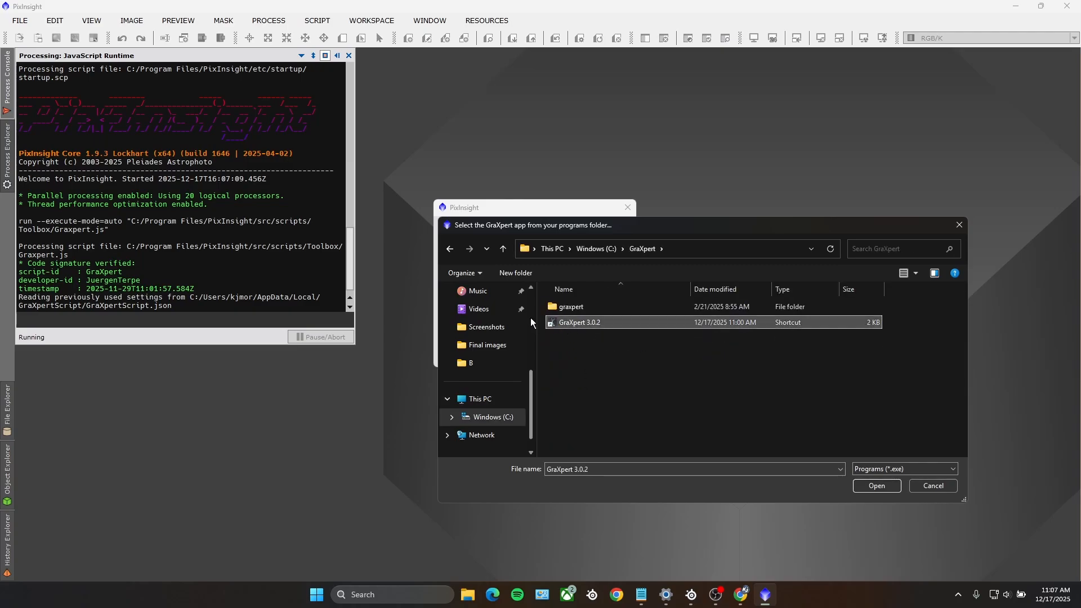
pyautogui.click(862, 487)
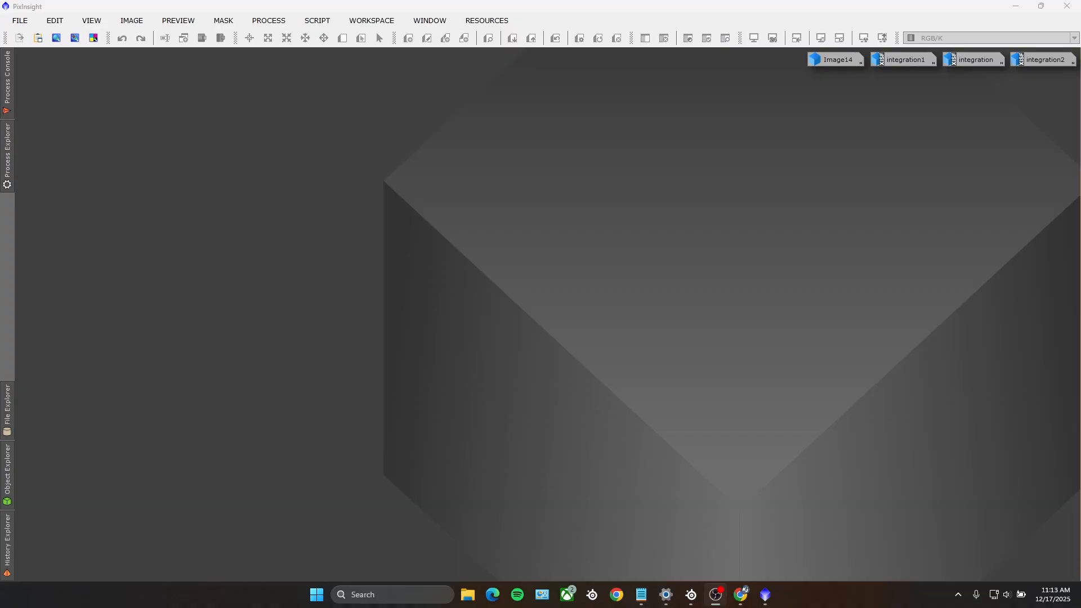
# Step: Open the masterLight image from the R folder of the Iris Nebula stacked images
pyautogui.click(20, 20)
pyautogui.click(45, 40)
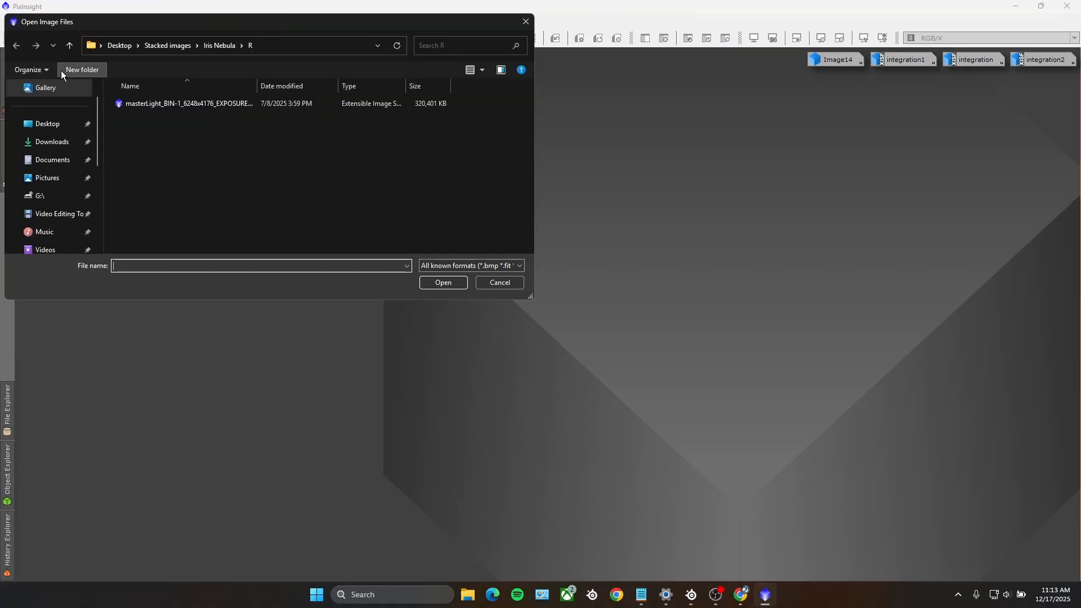
pyautogui.doubleClick(181, 104)
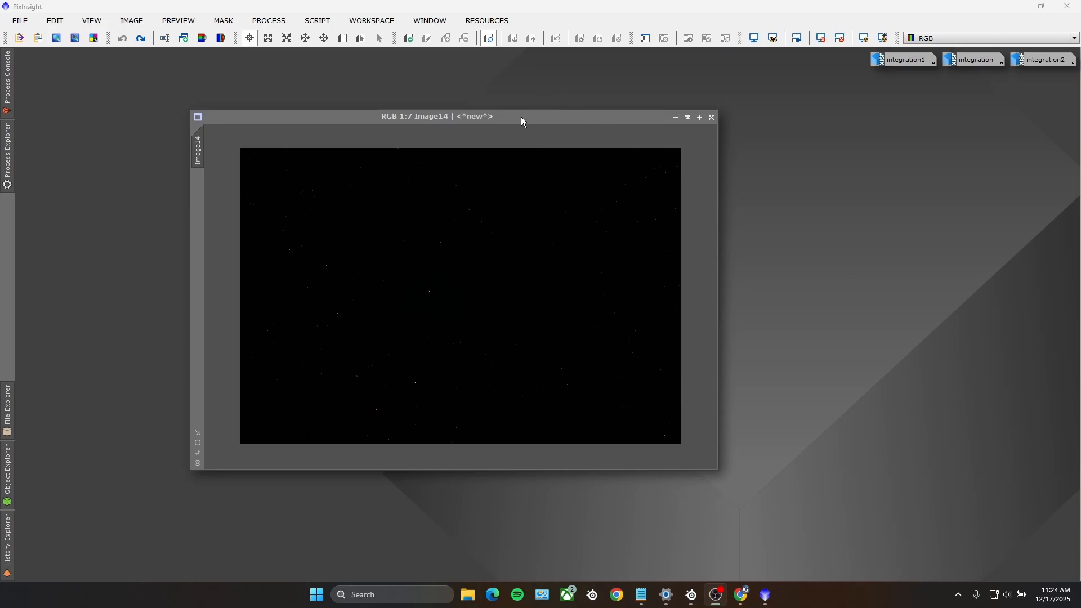
# Step: Apply an Auto Stretch to the Image14 view with ScreenTransferFunction, arranging the image and process windows side by side
pyautogui.moveTo(522, 116); pyautogui.dragTo(310, 112)
pyautogui.click(268, 20)
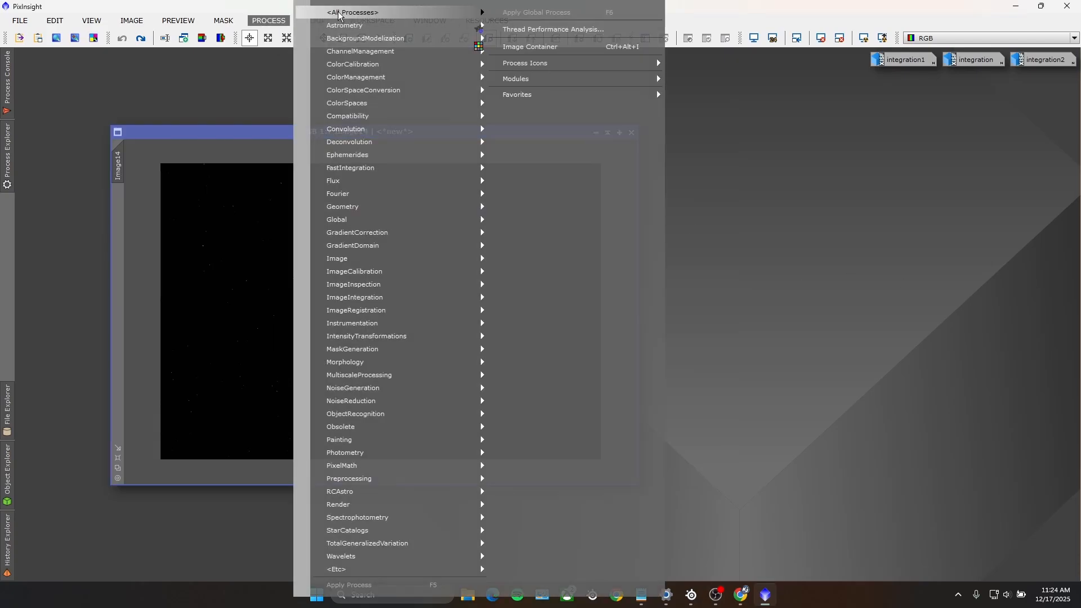
pyautogui.moveTo(394, 12)
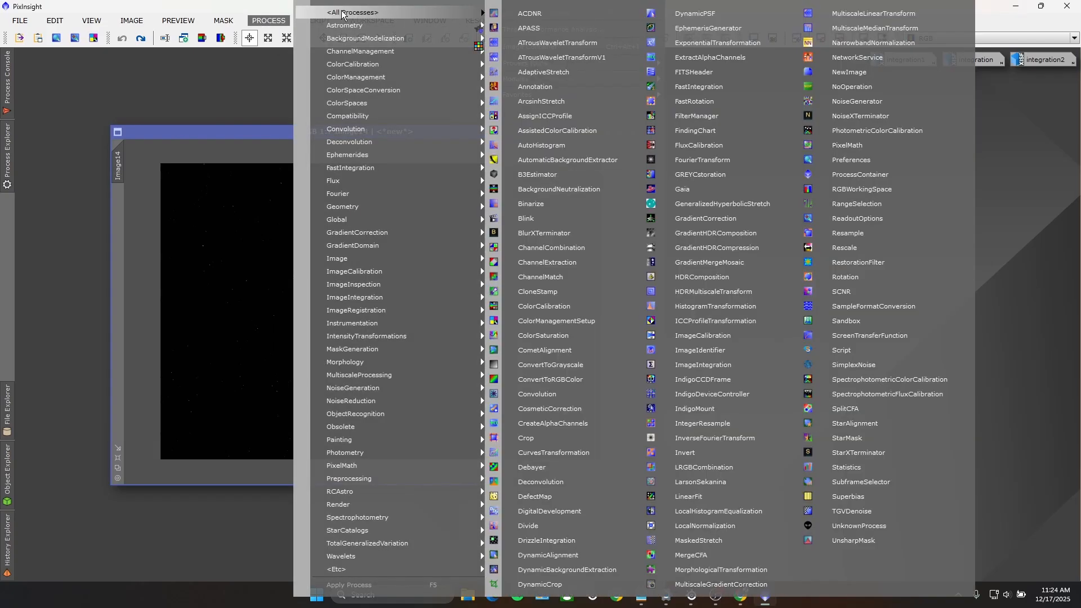
pyautogui.click(887, 335)
pyautogui.moveTo(761, 98); pyautogui.dragTo(832, 88)
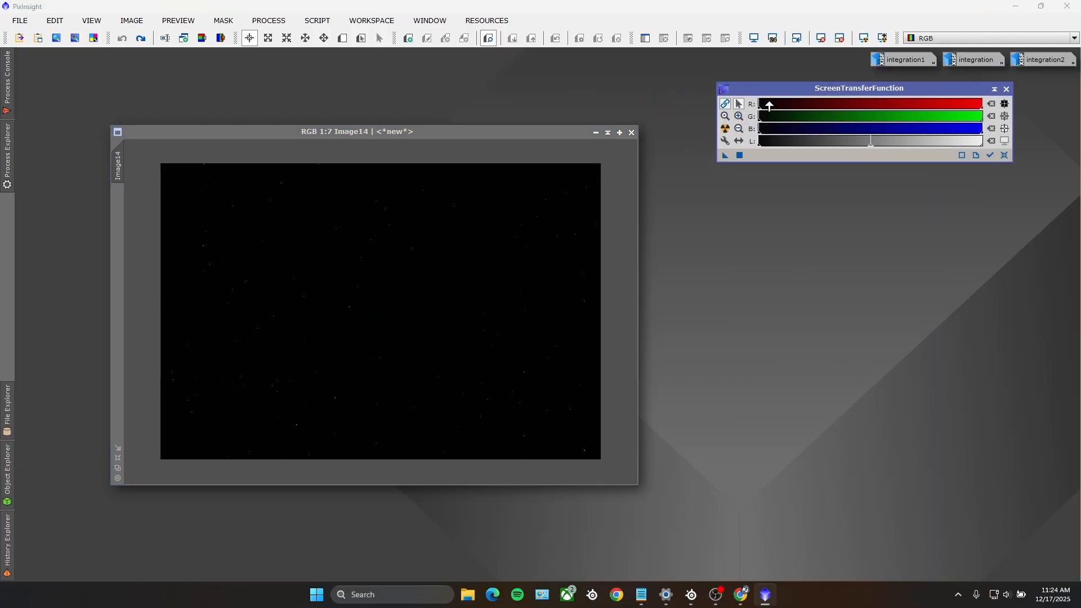
pyautogui.click(726, 130)
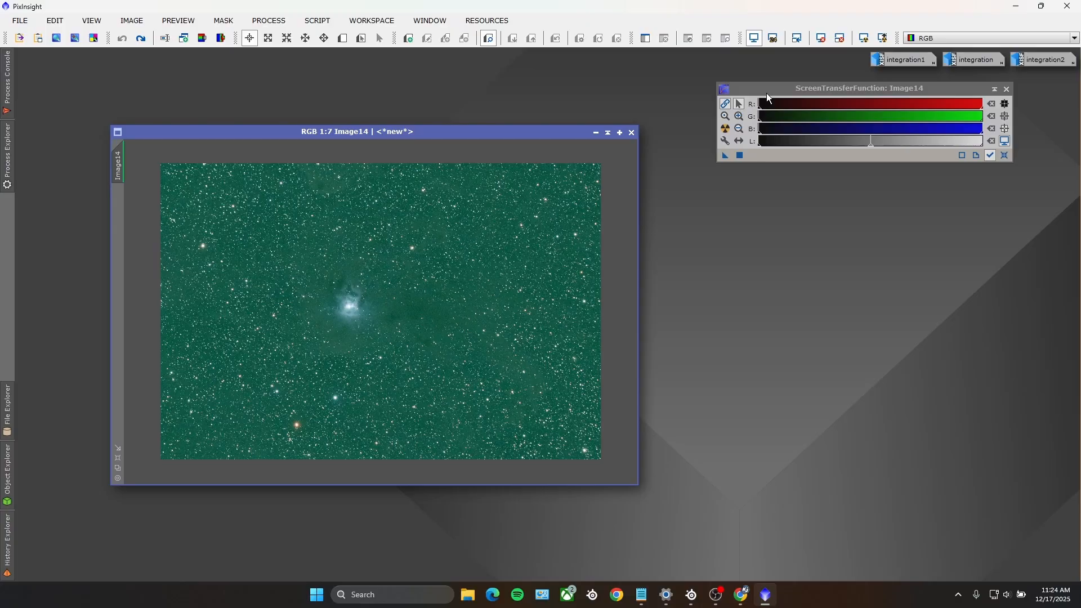
# Step: Crop the edges off Image14 with DynamicCrop to about 5250 × 3395 pixels and close the process
pyautogui.click(267, 21)
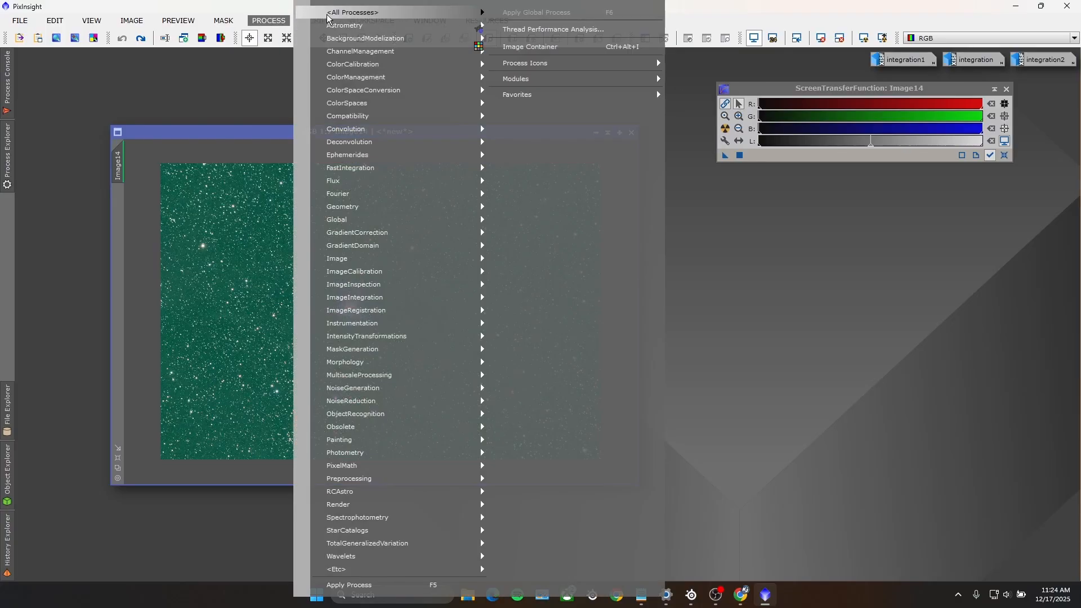
pyautogui.moveTo(334, 12)
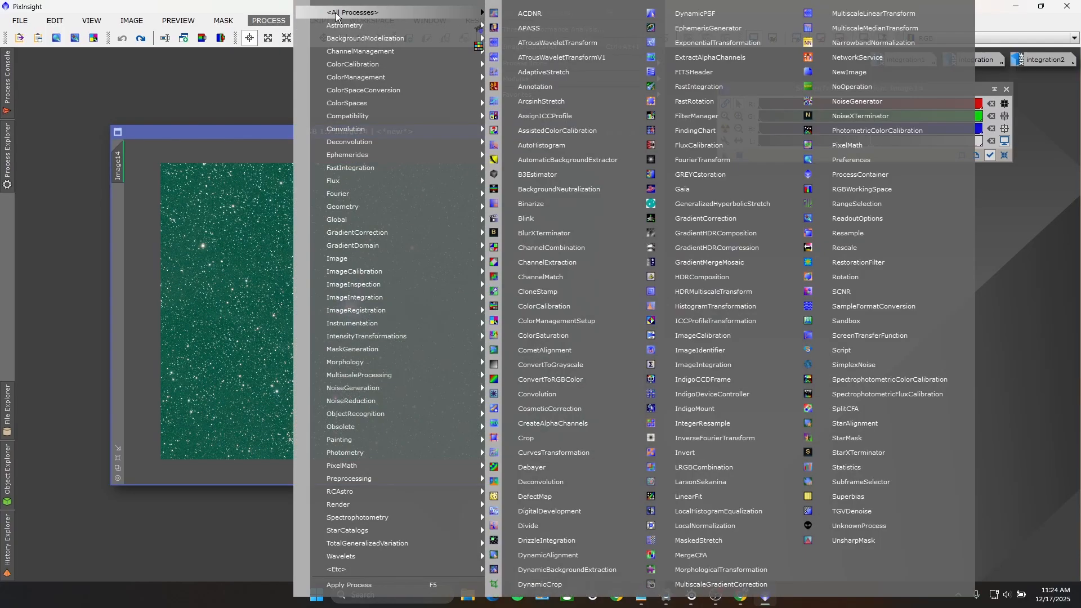
pyautogui.click(527, 583)
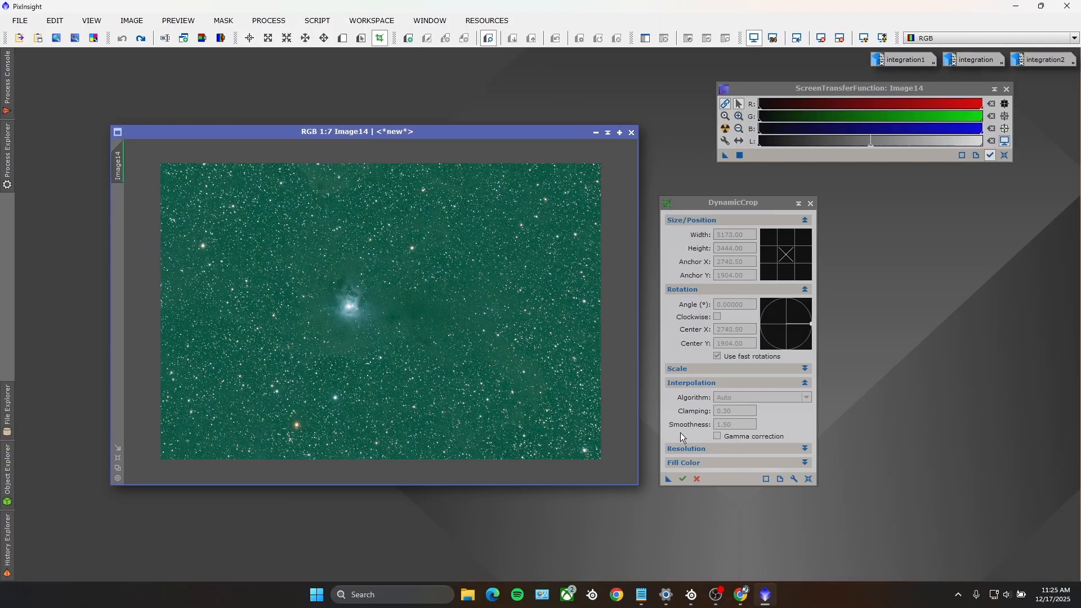
pyautogui.moveTo(172, 175); pyautogui.dragTo(592, 445)
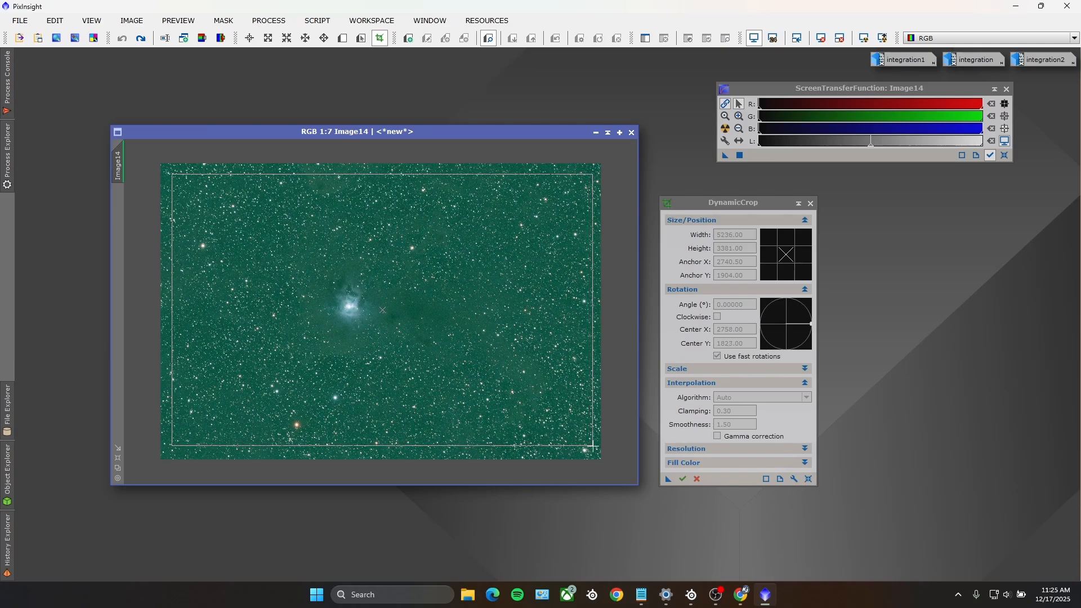
pyautogui.moveTo(592, 447); pyautogui.dragTo(595, 447)
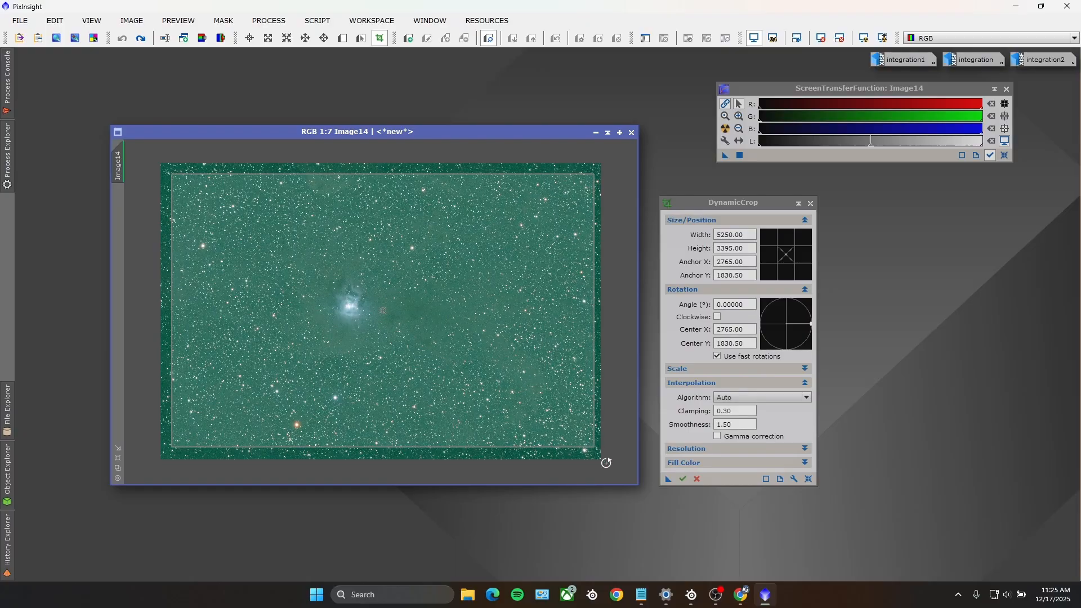
pyautogui.click(683, 478)
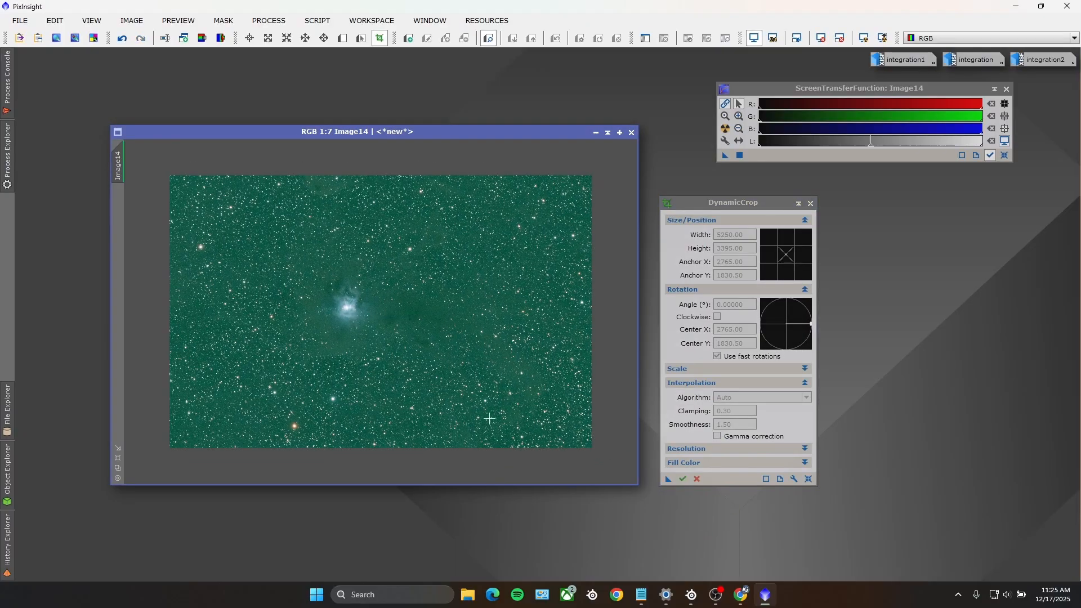
pyautogui.click(810, 203)
# Step: Remove the gradient from Image14 with the GraXpert script using Subtraction correction, smoothing 0.486 and replacement of the target view
pyautogui.click(317, 20)
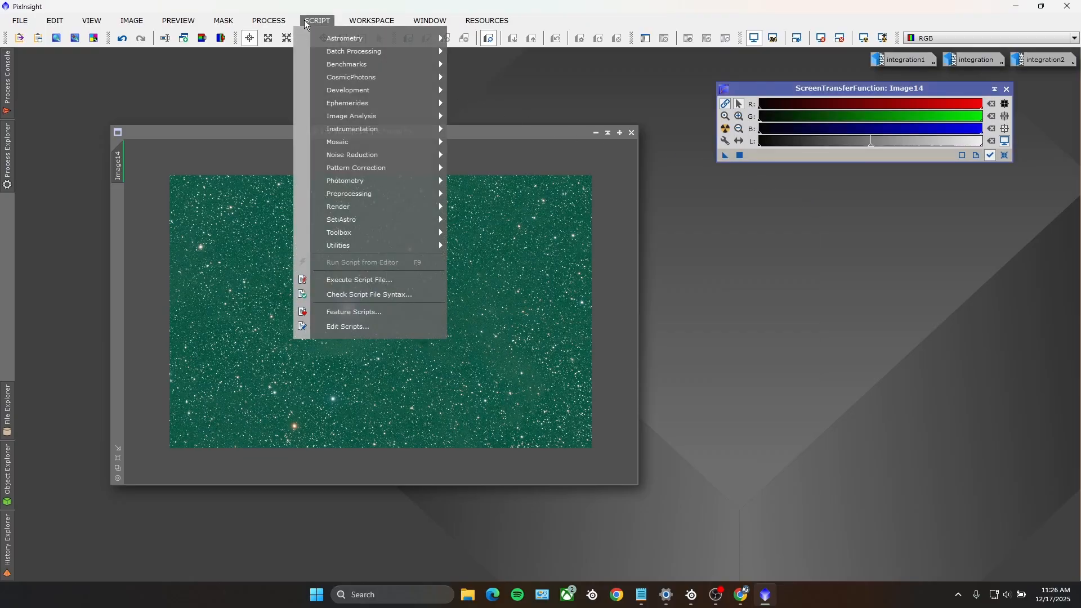
pyautogui.moveTo(355, 232)
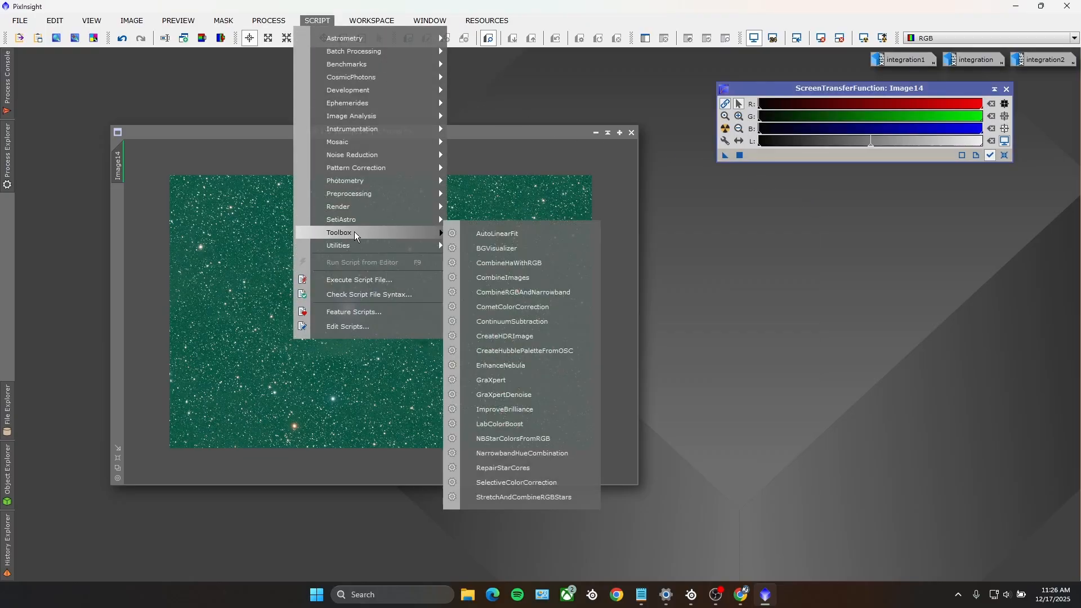
pyautogui.click(495, 381)
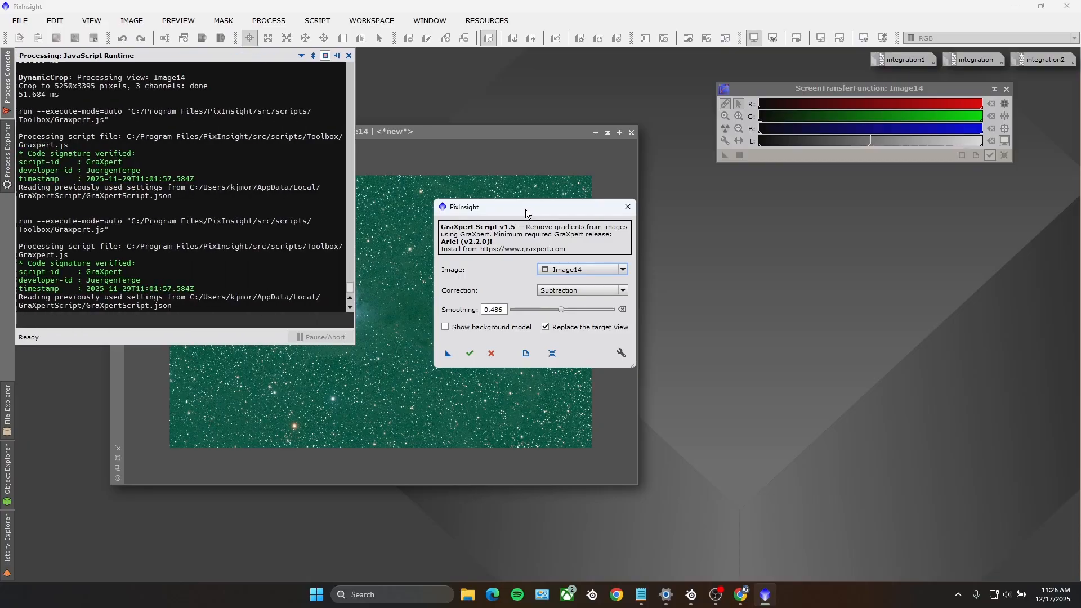
pyautogui.moveTo(523, 209); pyautogui.dragTo(748, 211)
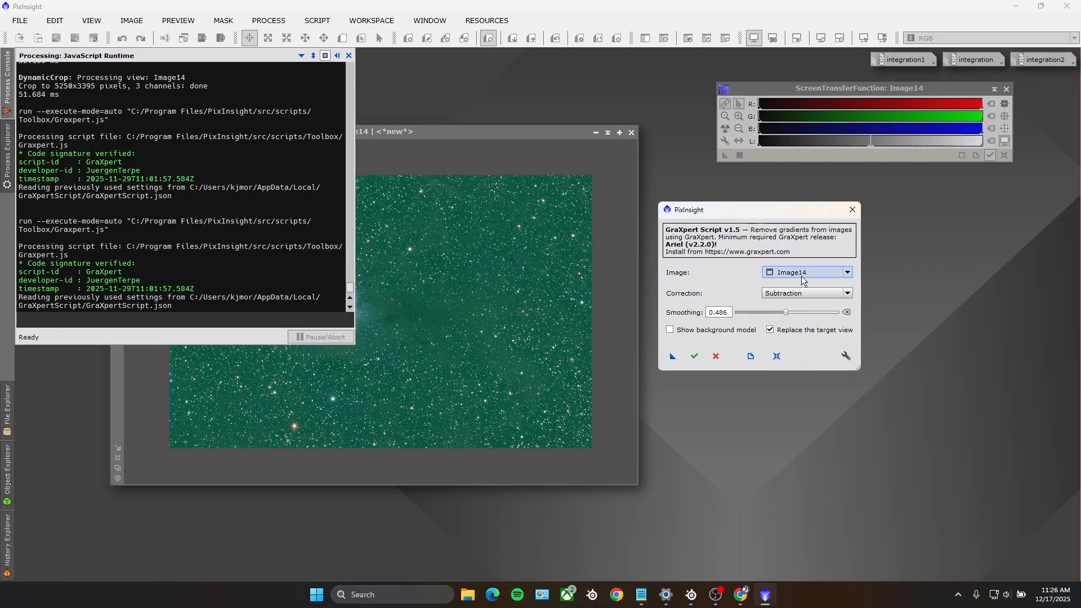
pyautogui.moveTo(810, 272)
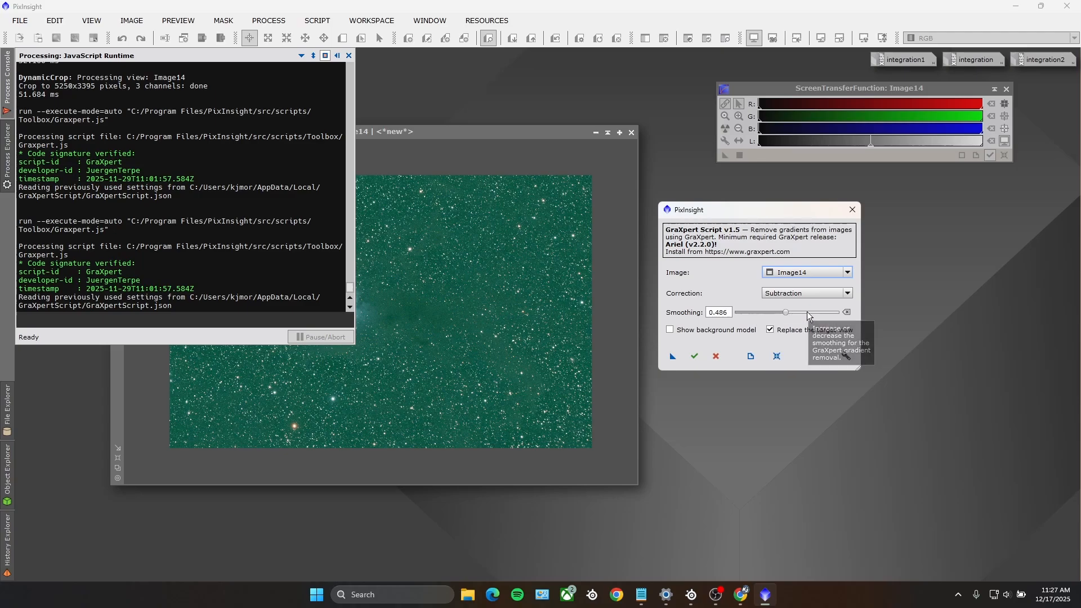
pyautogui.click(694, 356)
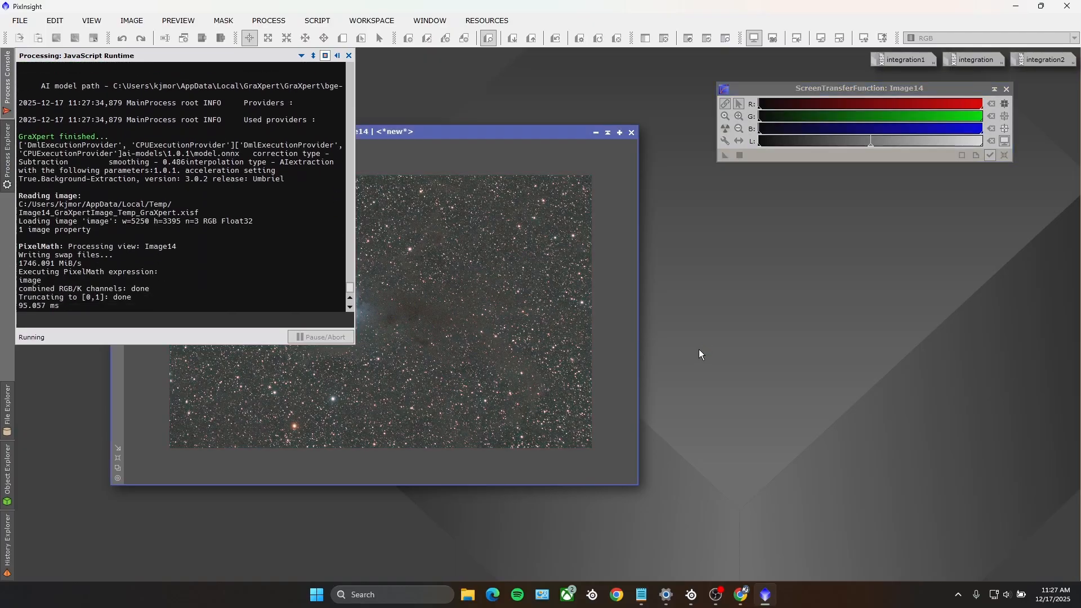
pyautogui.click(4, 91)
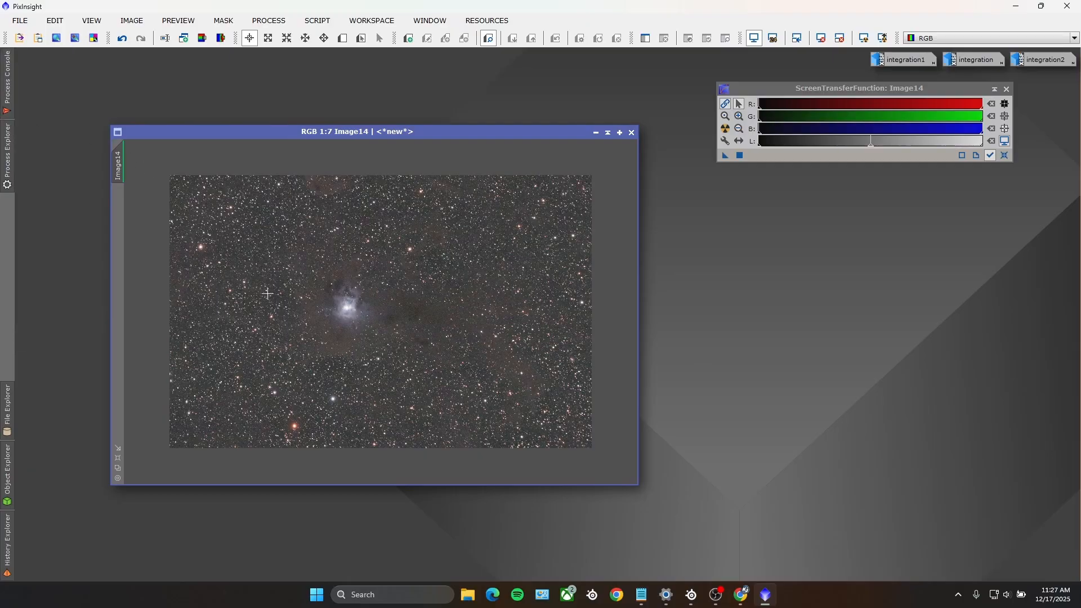
pyautogui.scroll(5, 350, 340)
pyautogui.scroll(-4, 379, 338)
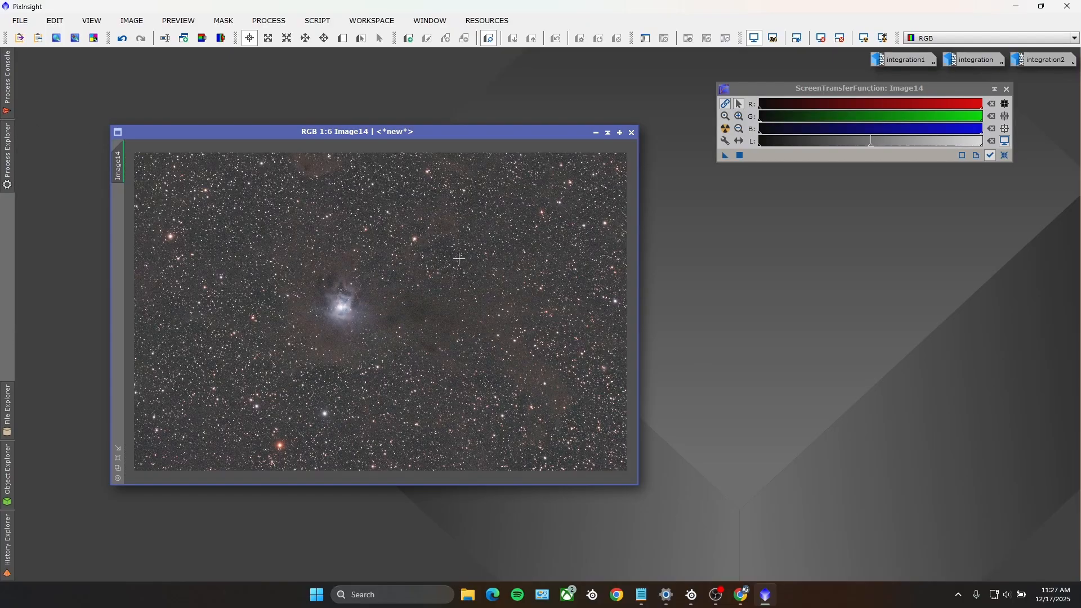
# Step: Apply ColorCalibration with its default settings to Image14, renew the view's Auto Stretch and close the calibration process
pyautogui.click(270, 21)
pyautogui.moveTo(361, 12)
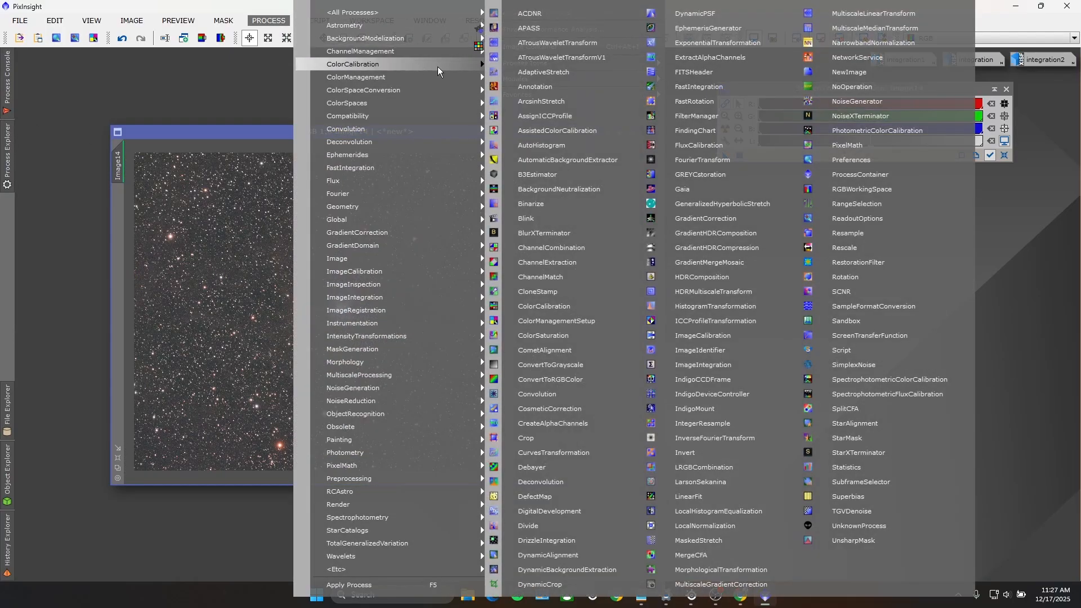
pyautogui.click(553, 302)
pyautogui.click(552, 301)
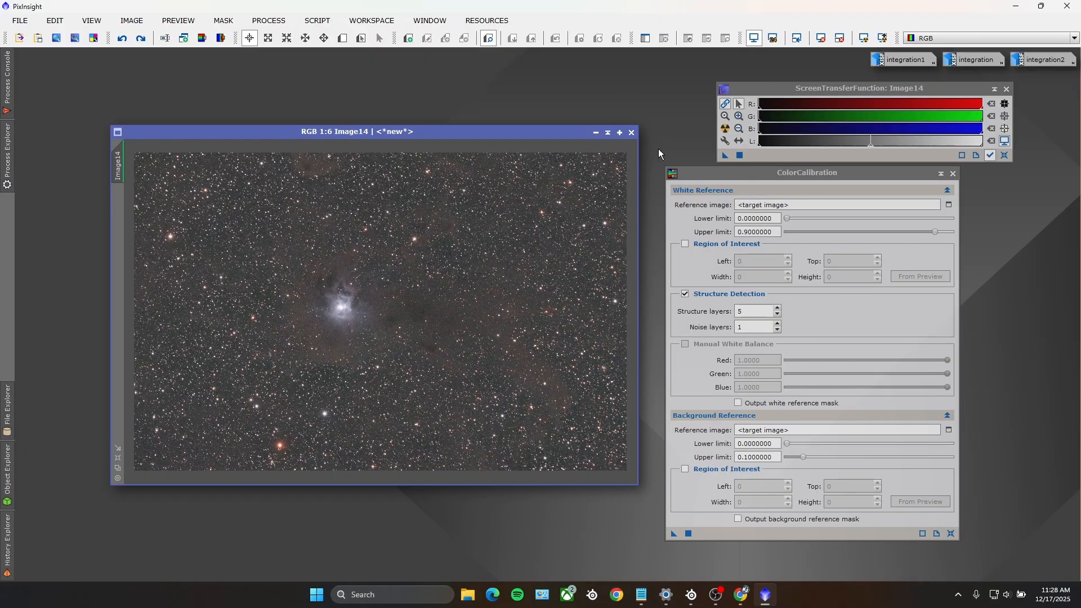
pyautogui.moveTo(673, 533); pyautogui.dragTo(358, 309)
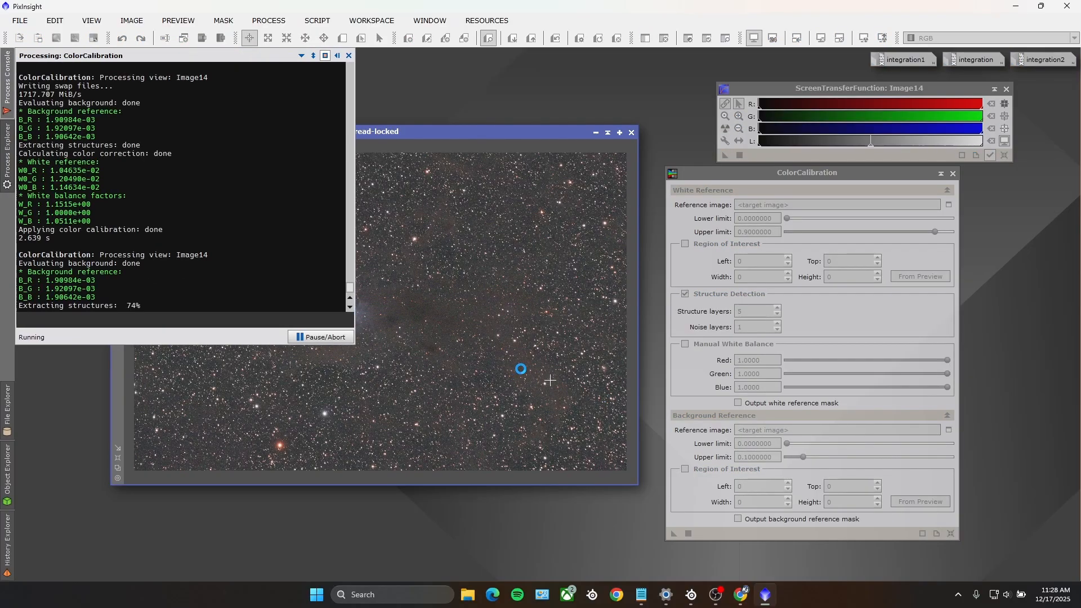
pyautogui.click(2, 98)
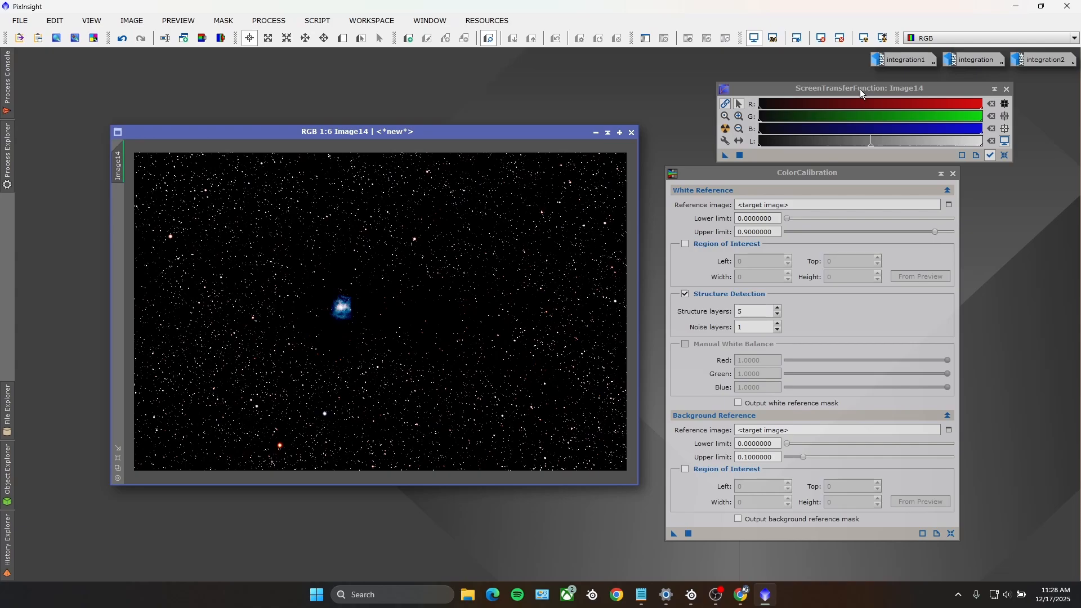
pyautogui.click(725, 131)
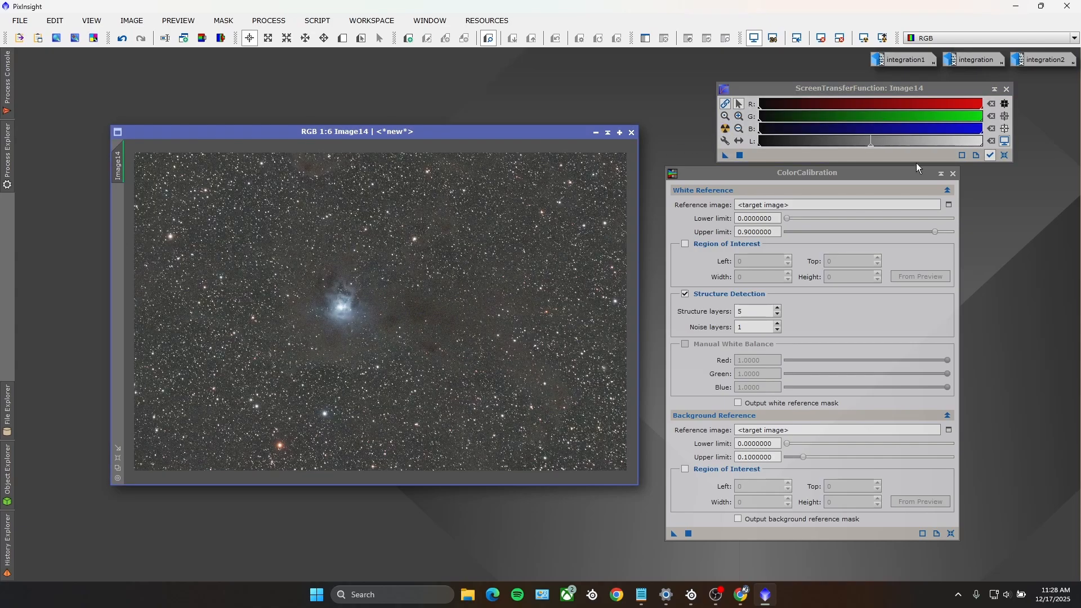
pyautogui.click(952, 173)
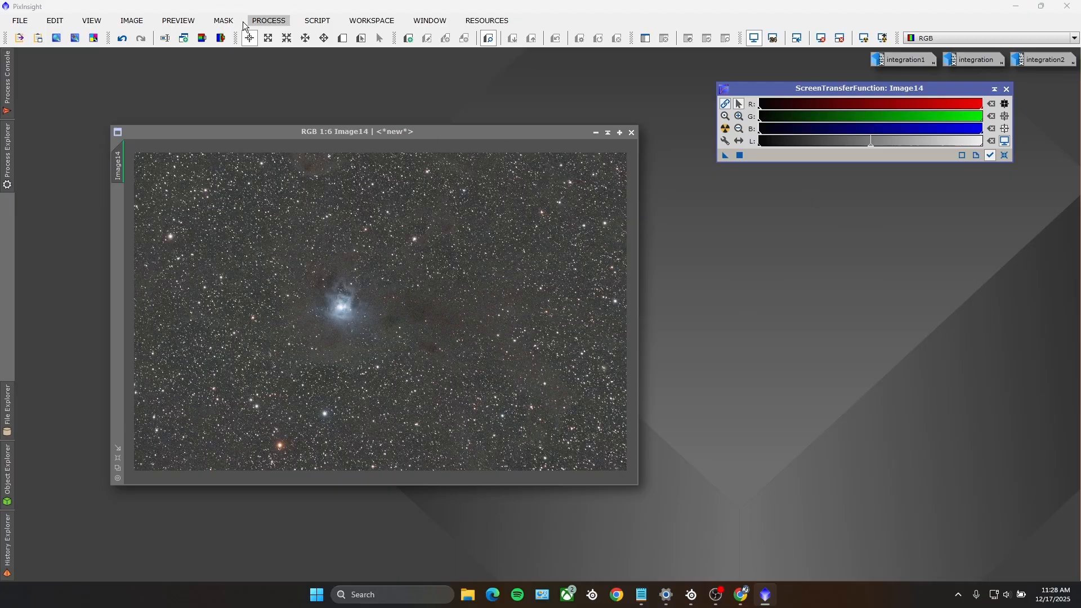
# Step: Apply SCNR to Image14, removing green with the Average Neutral method at an amount of 0.75
pyautogui.click(268, 21)
pyautogui.moveTo(394, 13)
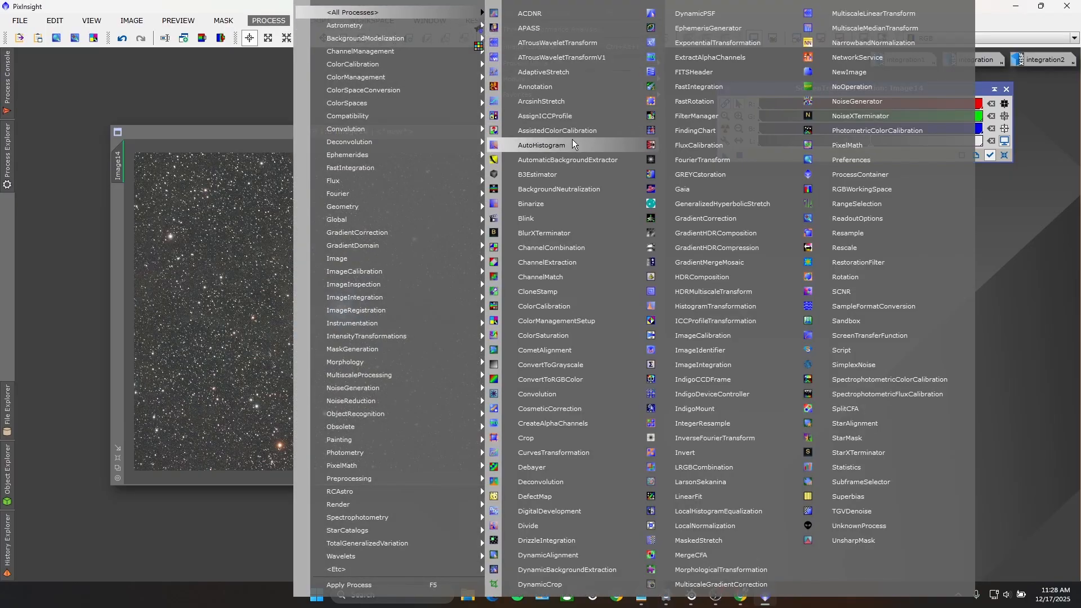
pyautogui.click(840, 292)
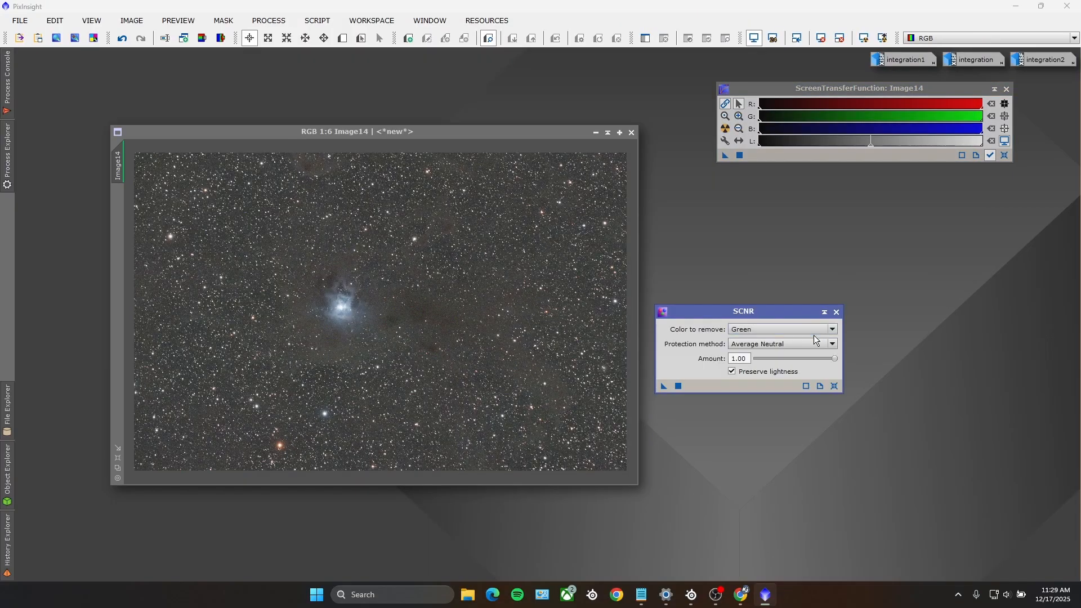
pyautogui.moveTo(835, 358); pyautogui.dragTo(814, 359)
pyautogui.moveTo(661, 390); pyautogui.dragTo(432, 331)
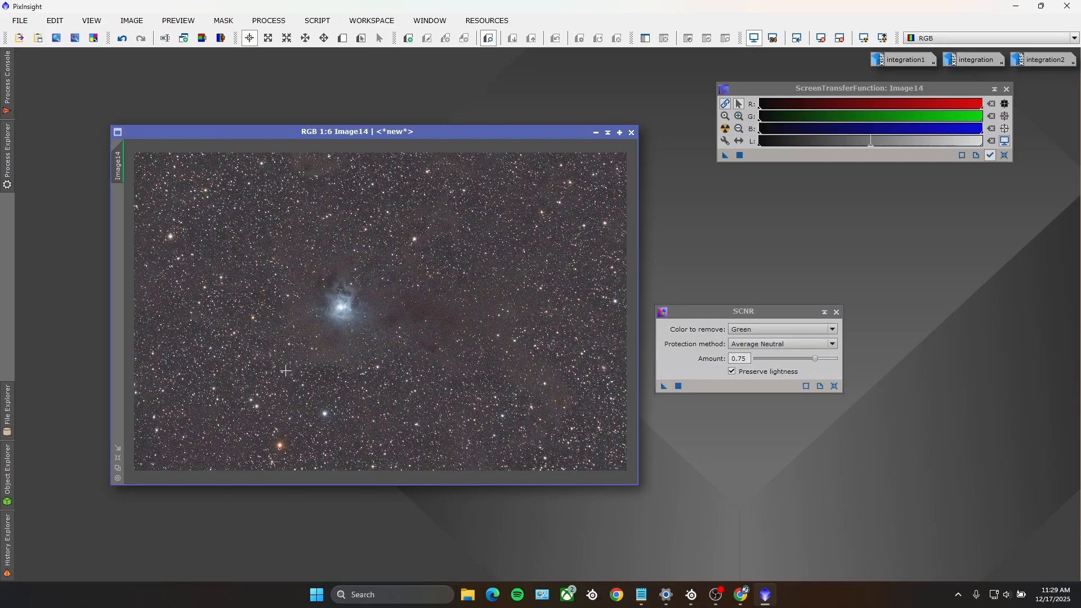
pyautogui.scroll(4, 339, 301)
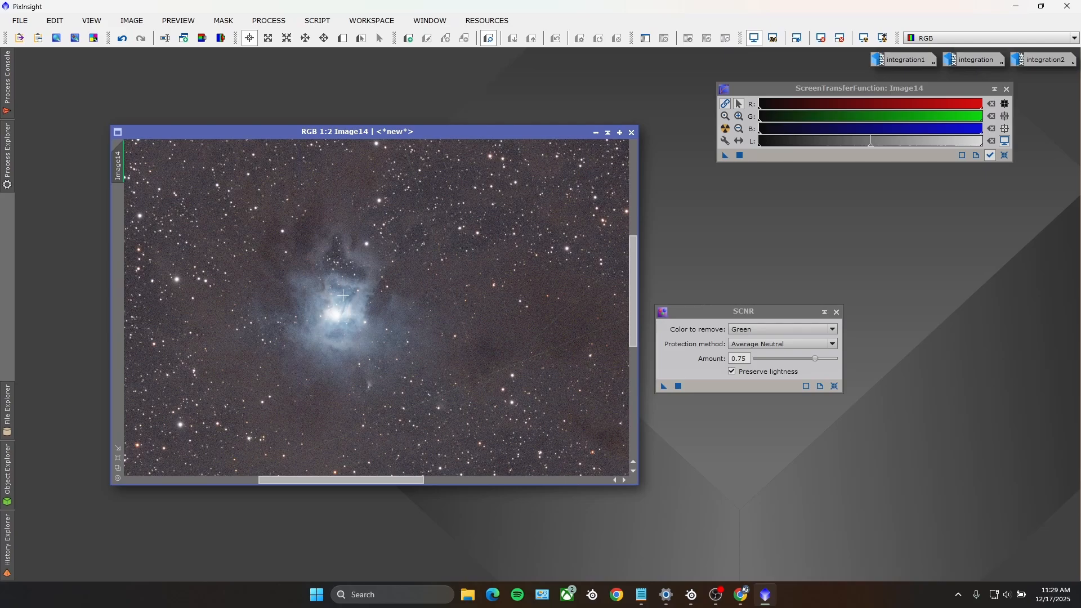
pyautogui.scroll(-3, 342, 293)
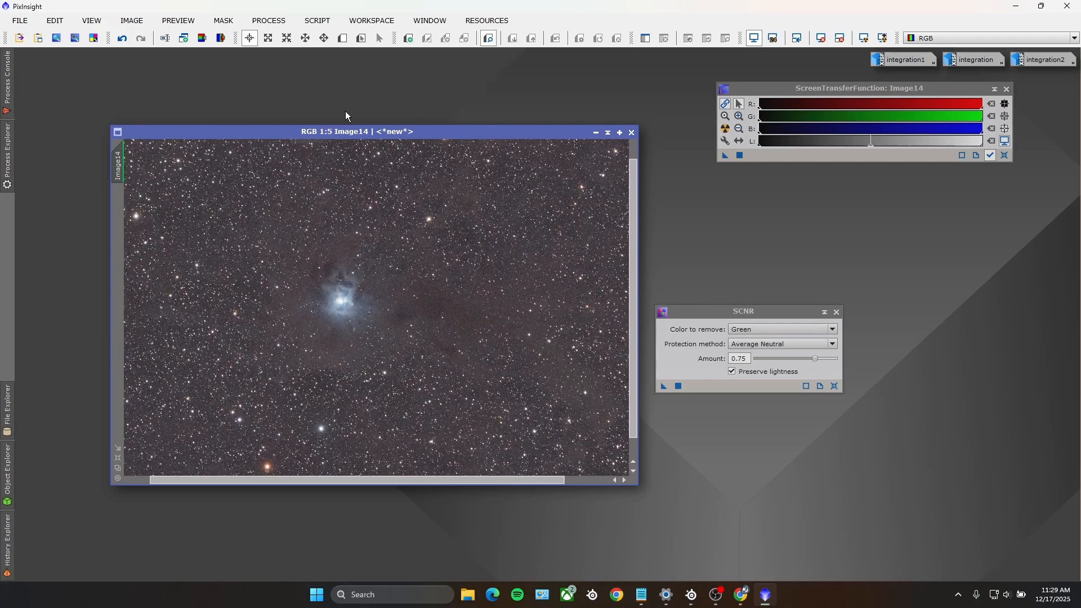
# Step: Denoise Image14 with the GraXpertDenoise script at strength 0.700, batch size 4 and AI version 3.0.2
pyautogui.click(317, 20)
pyautogui.moveTo(342, 233)
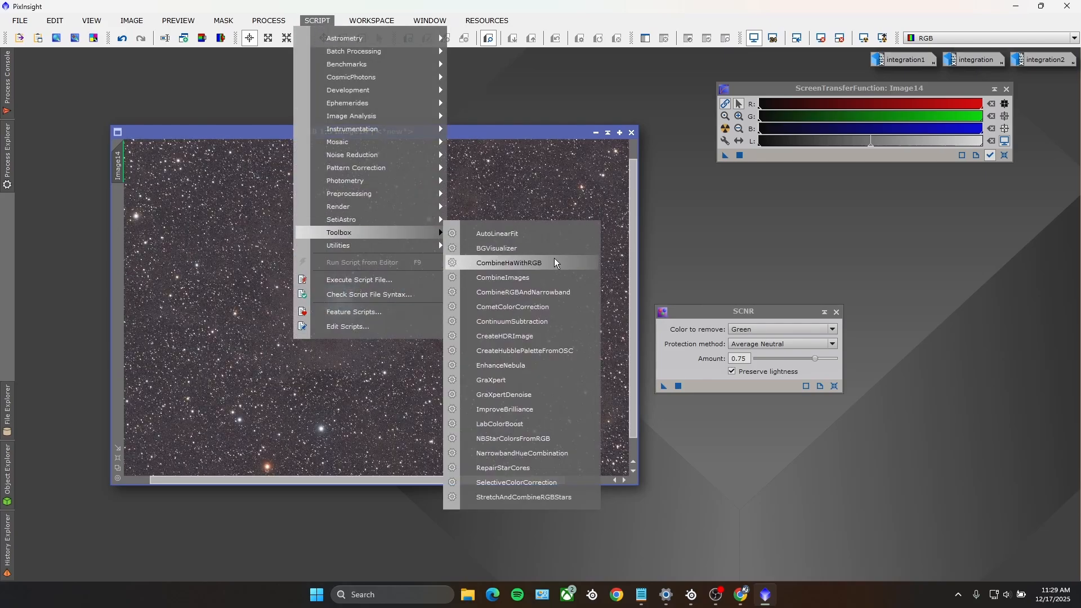
pyautogui.click(514, 394)
pyautogui.moveTo(552, 201); pyautogui.dragTo(791, 189)
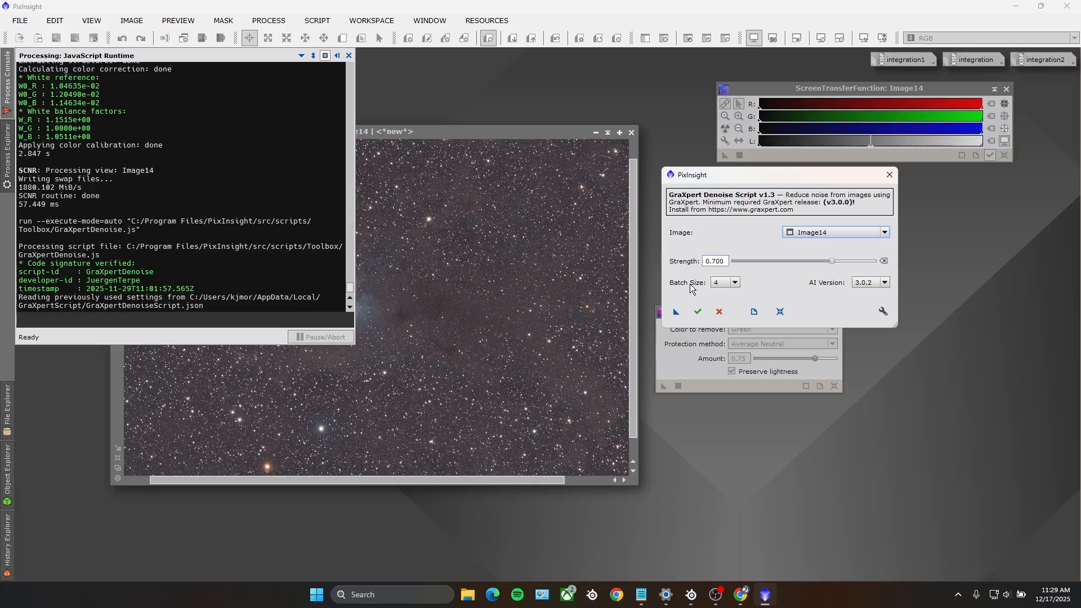
pyautogui.click(698, 312)
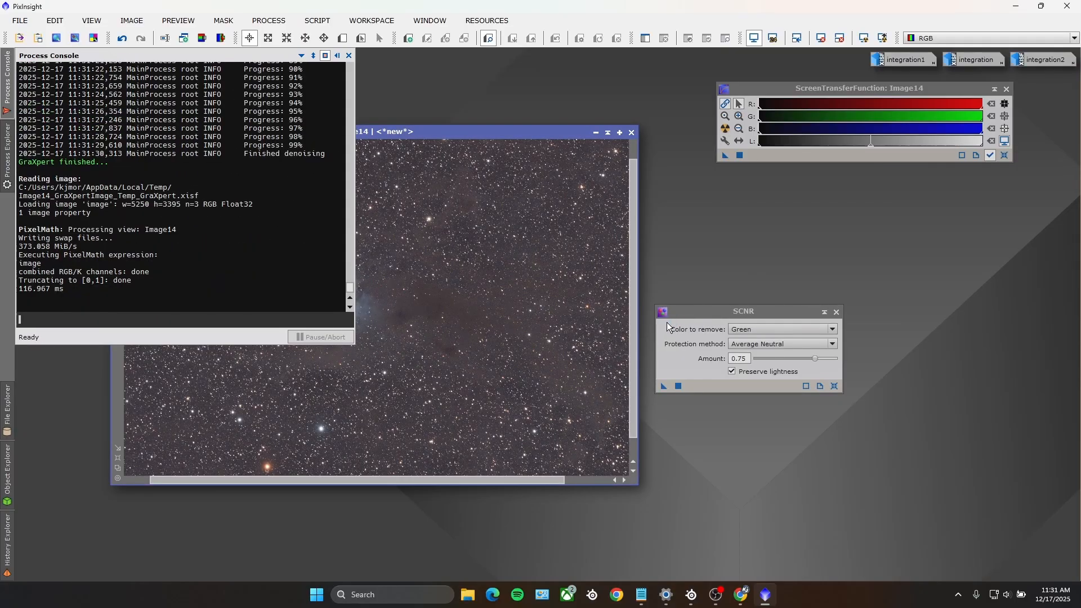
pyautogui.click(3, 80)
# Step: Examine the star background and nebula of Image14 up close, comparing the noise before and after denoising
pyautogui.scroll(2, 413, 292)
pyautogui.scroll(2, 416, 290)
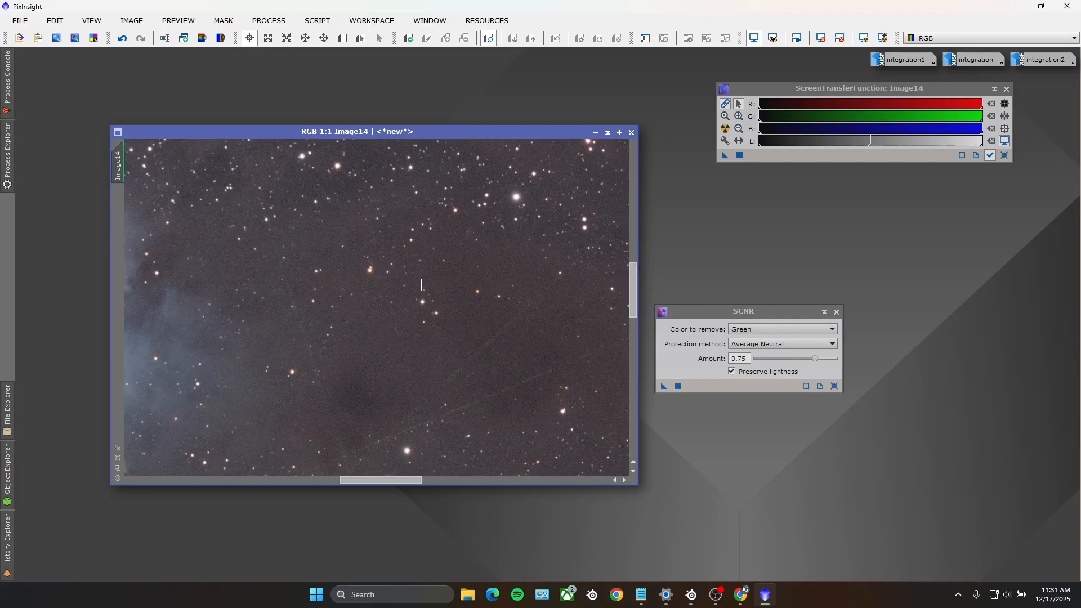
pyautogui.scroll(2, 387, 311)
pyautogui.scroll(-3, 371, 364)
pyautogui.scroll(2, 373, 408)
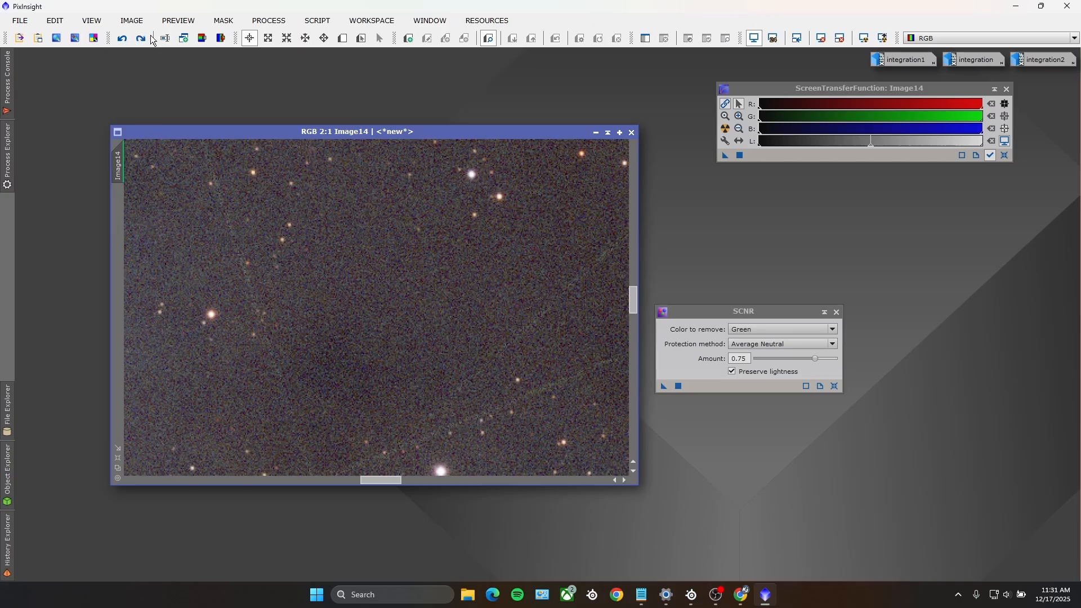
pyautogui.scroll(-4, 256, 270)
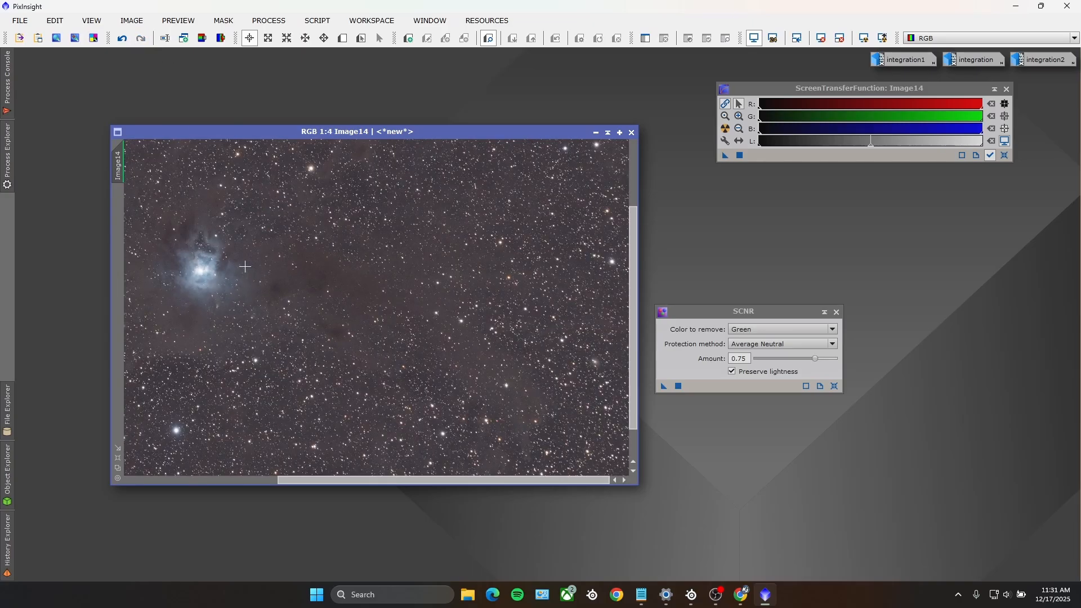
pyautogui.scroll(1, 193, 304)
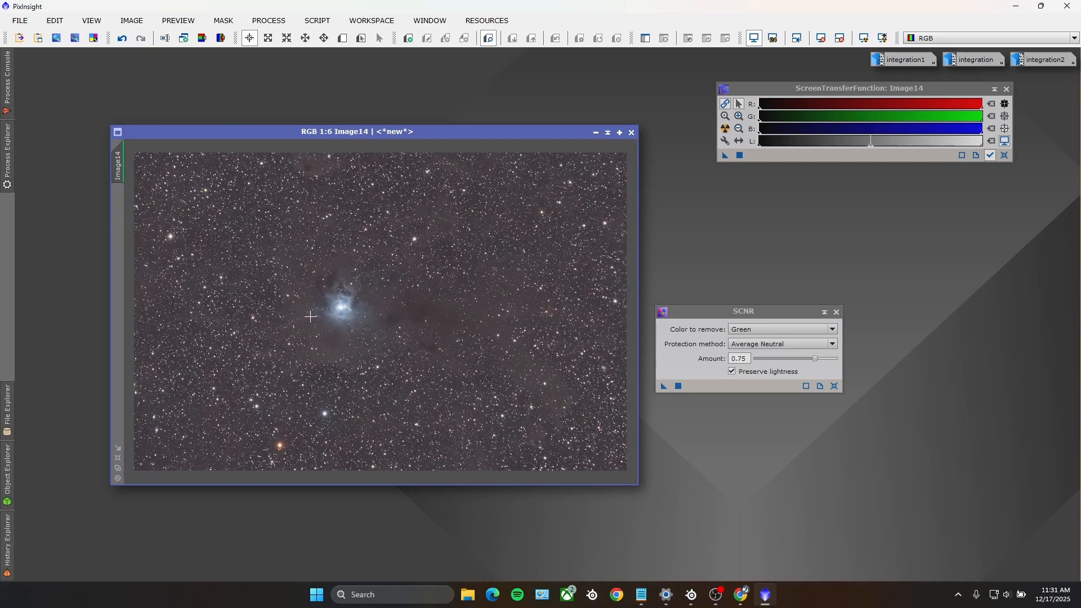
pyautogui.scroll(1, 307, 314)
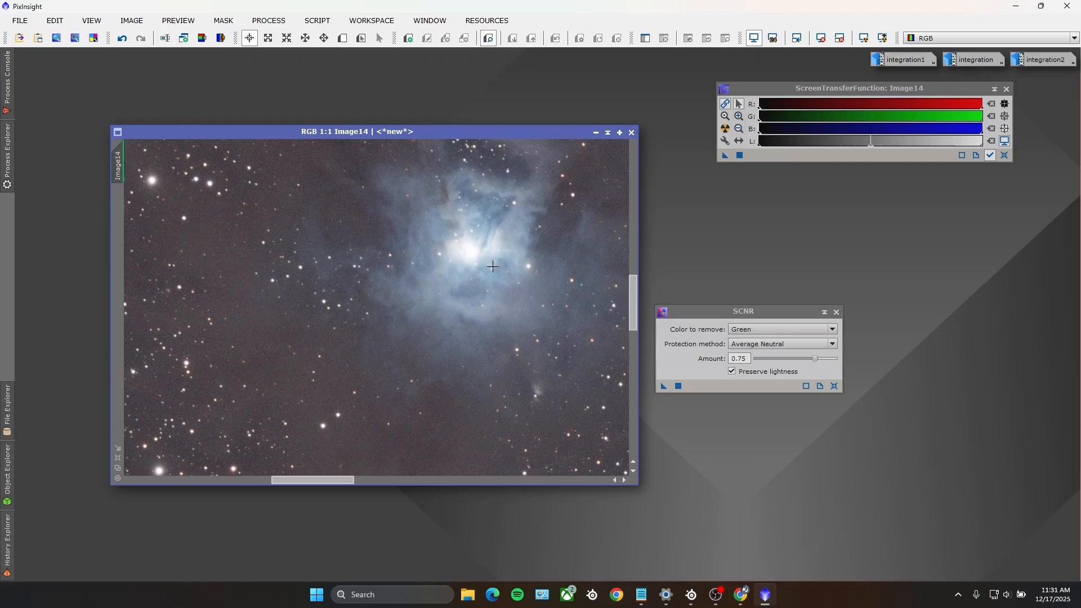
pyautogui.scroll(-5, 493, 266)
# Step: Close the SCNR process and open HistogramTransformation, placing it beneath the ScreenTransferFunction window
pyautogui.click(836, 311)
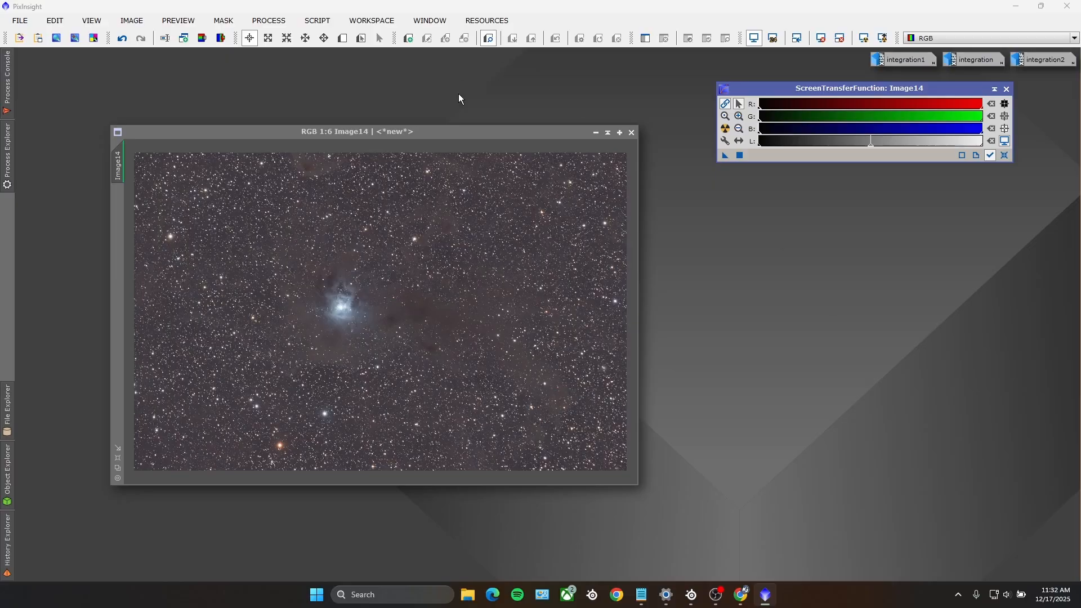
pyautogui.click(269, 20)
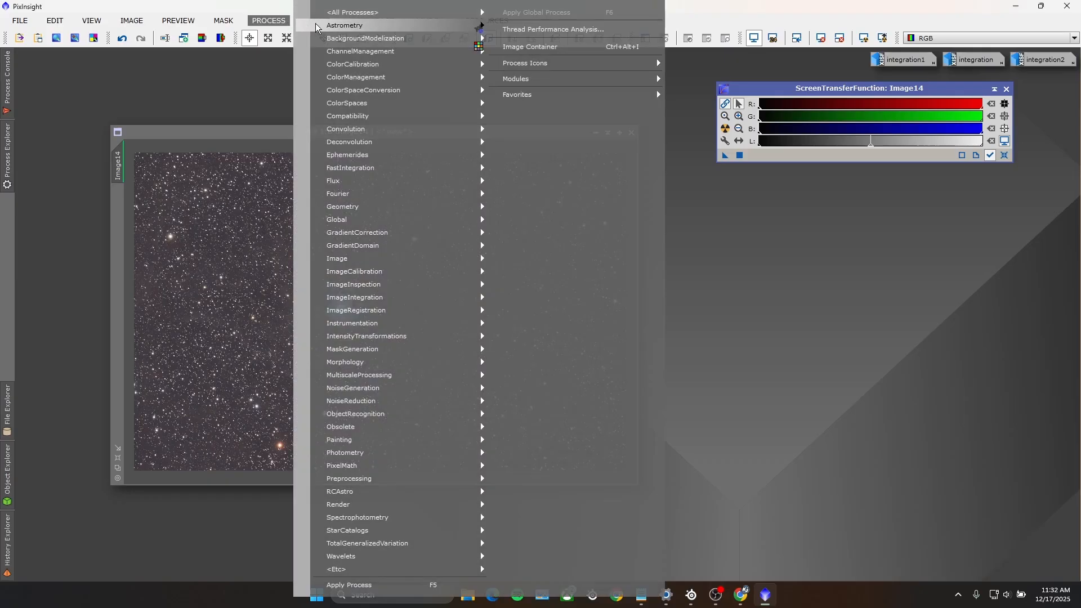
pyautogui.moveTo(332, 18)
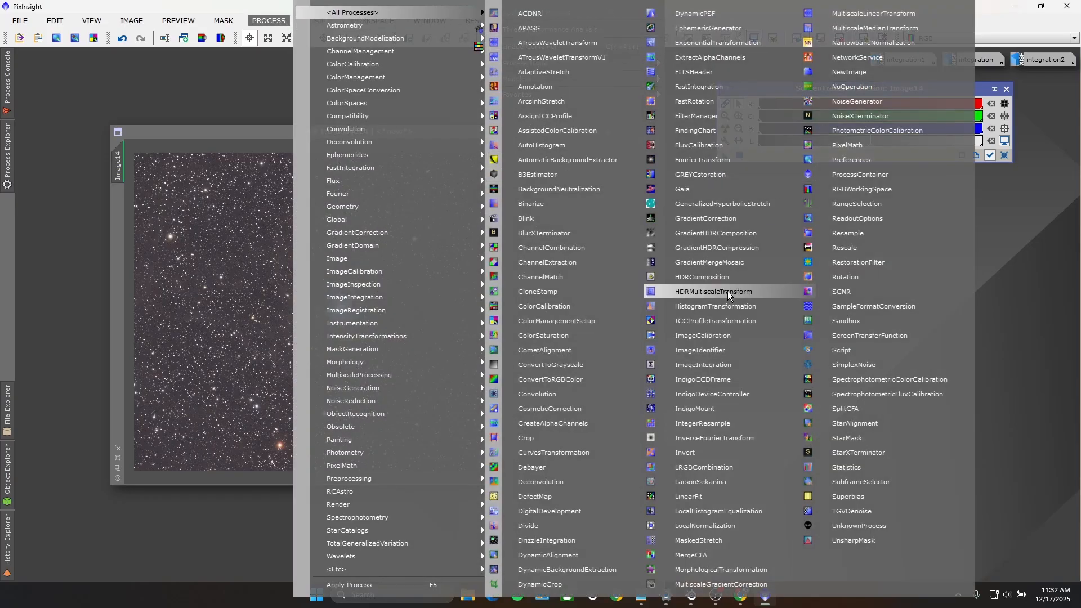
pyautogui.click(718, 306)
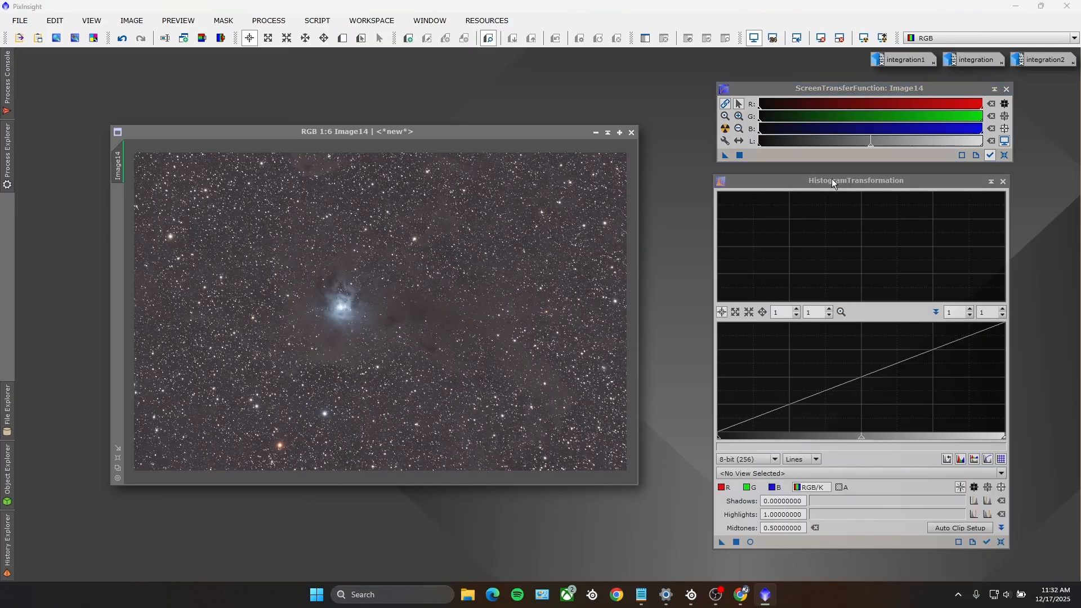
pyautogui.moveTo(832, 178); pyautogui.dragTo(818, 179)
pyautogui.click(771, 163)
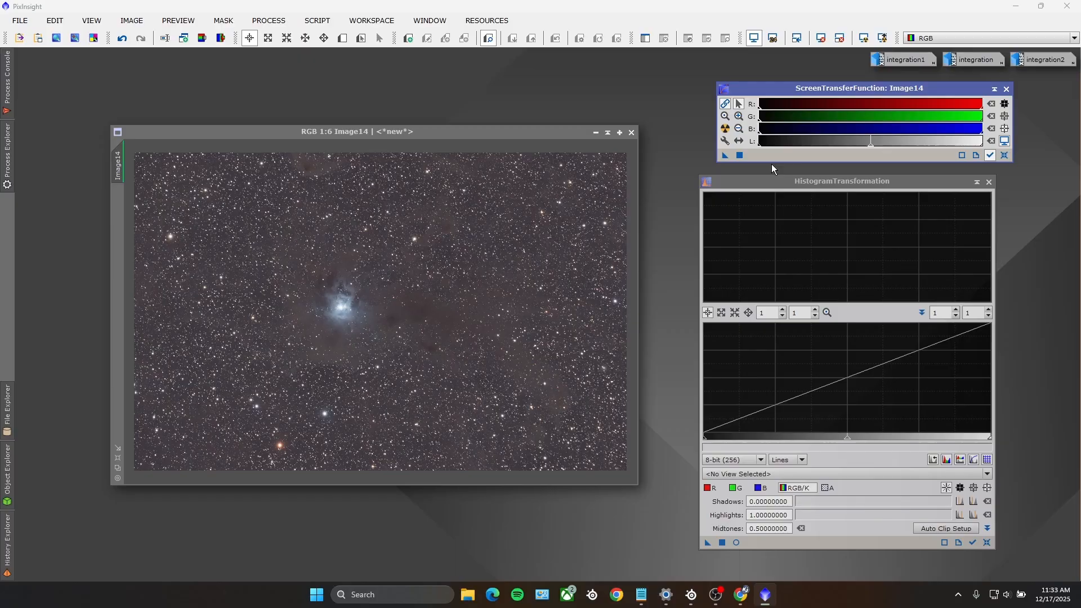
# Step: Transfer the ScreenTransferFunction stretch to HistogramTransformation, enable view tracking and apply the stretch permanently to Image14
pyautogui.click(989, 156)
pyautogui.click(989, 155)
pyautogui.moveTo(725, 159); pyautogui.dragTo(819, 546)
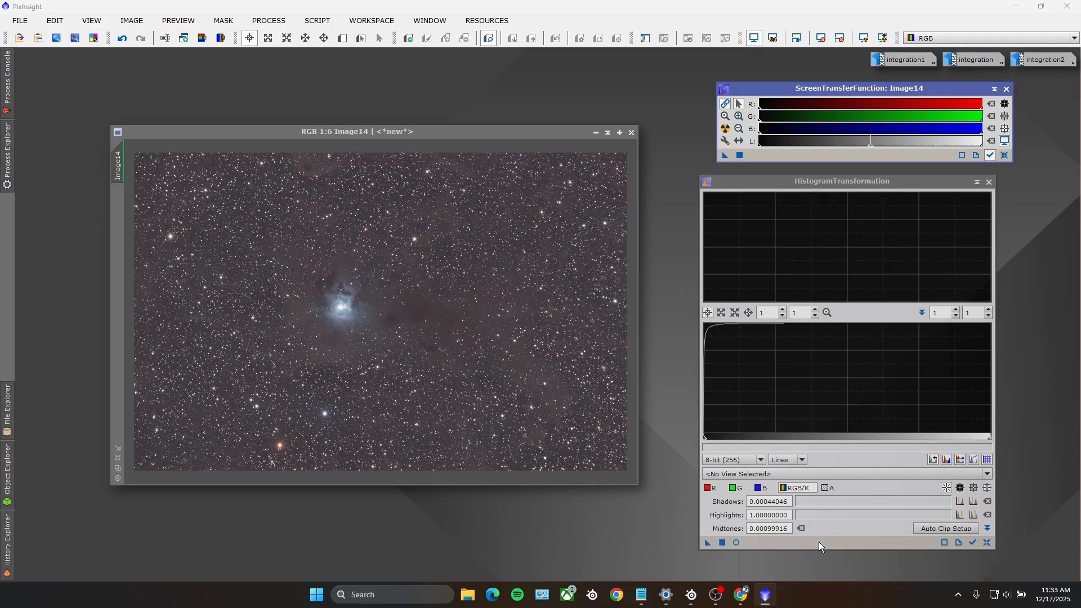
pyautogui.click(972, 542)
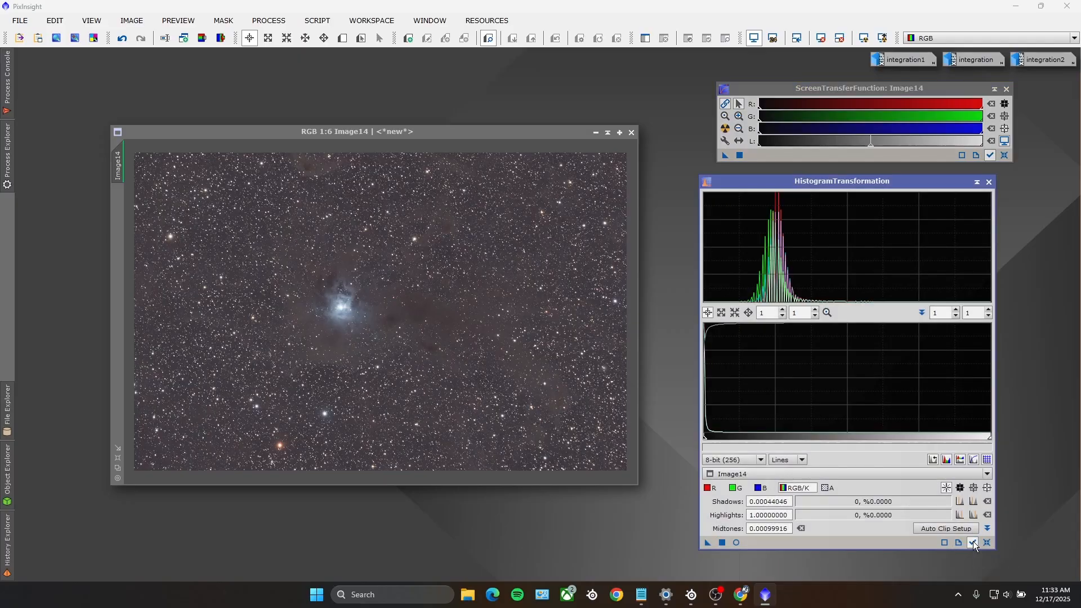
pyautogui.click(721, 542)
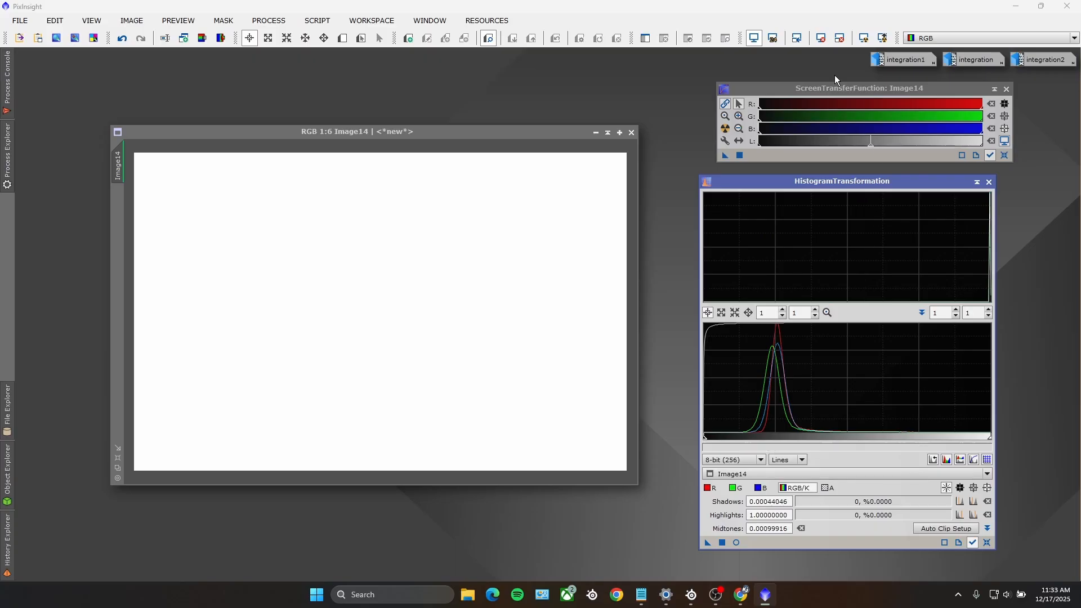
# Step: Disable the screen stretch on the permanently stretched Image14 and close HistogramTransformation
pyautogui.click(1005, 140)
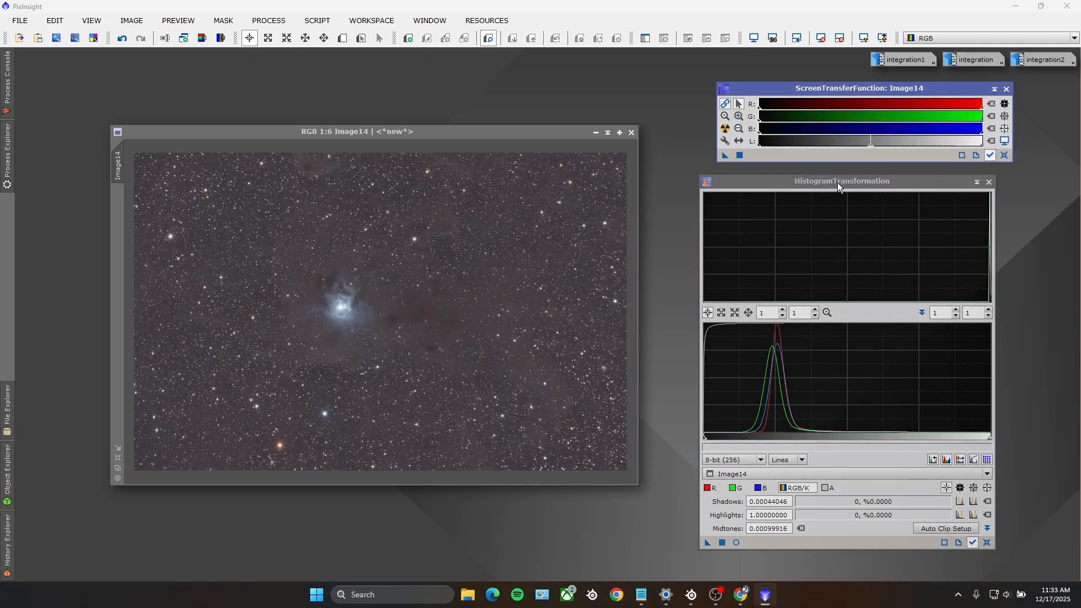
pyautogui.click(988, 182)
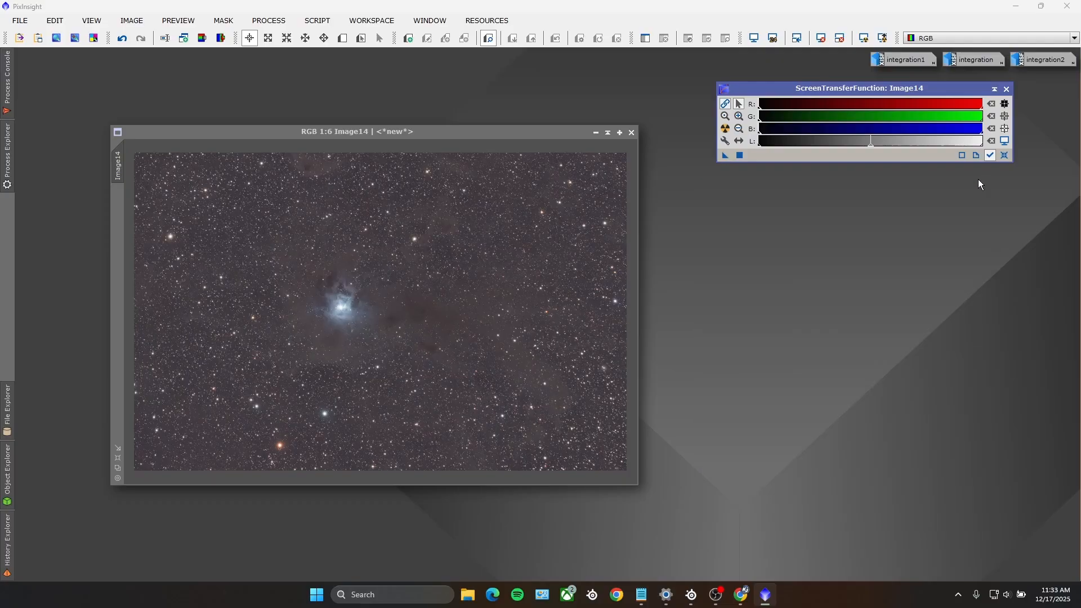
# Step: Open the CurvesTransformation process and start its real-time preview for Image14
pyautogui.click(269, 20)
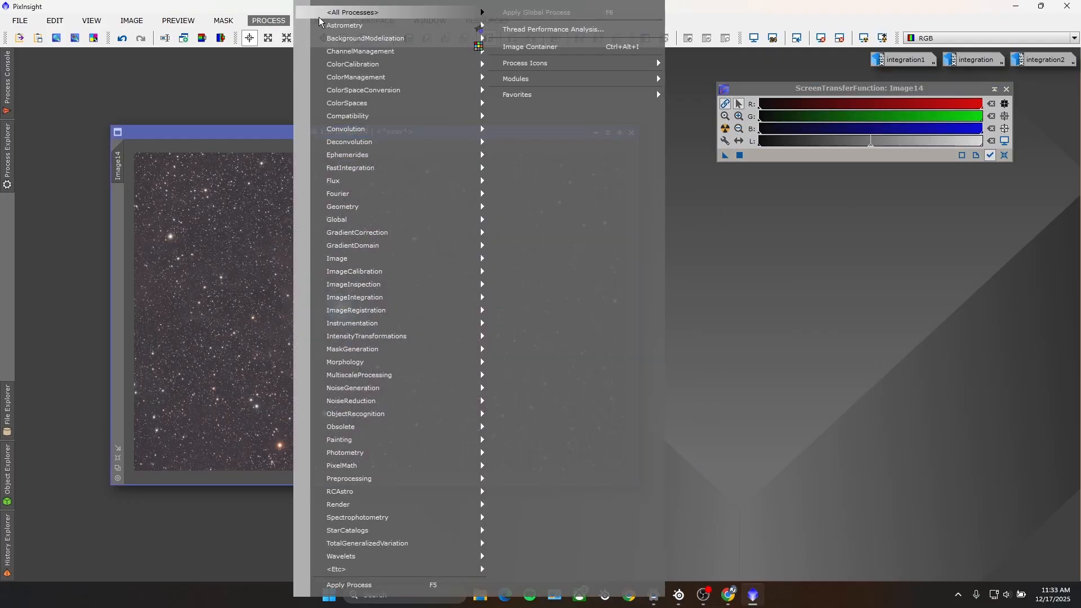
pyautogui.moveTo(405, 12)
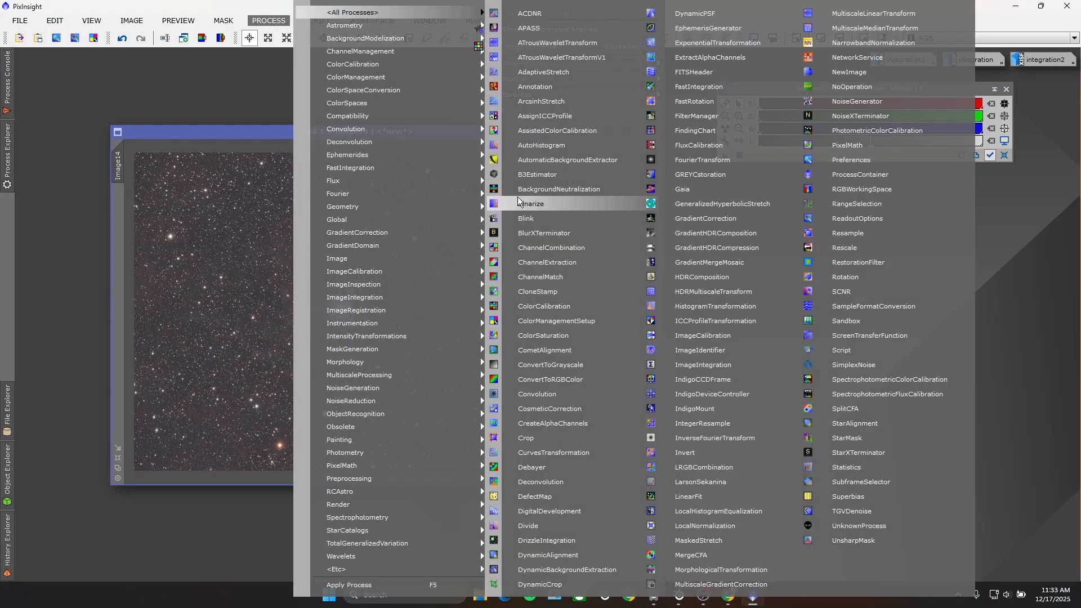
pyautogui.click(542, 452)
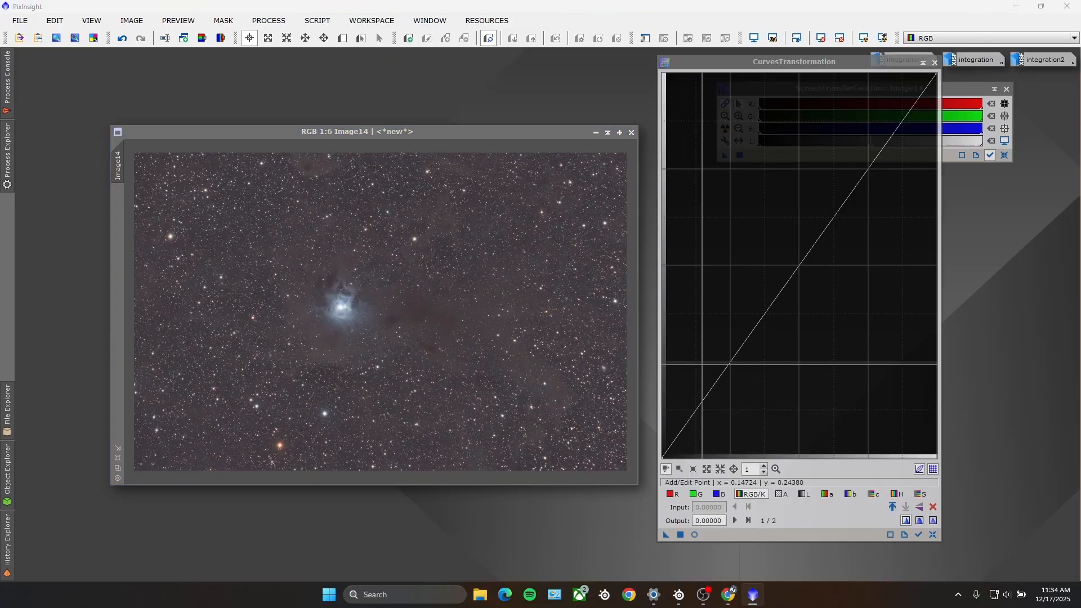
pyautogui.click(694, 534)
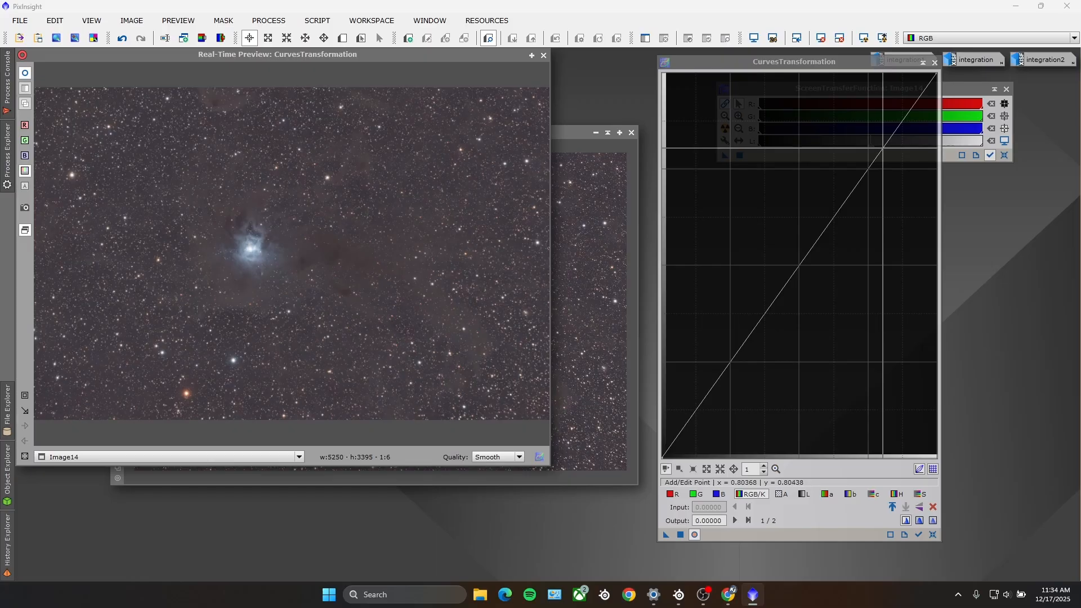
# Step: Shape an RGB/K S-curve by raising the highlights and placing a shadow point at input 0.18405, output 0.16204, checking it in the preview
pyautogui.click(882, 148)
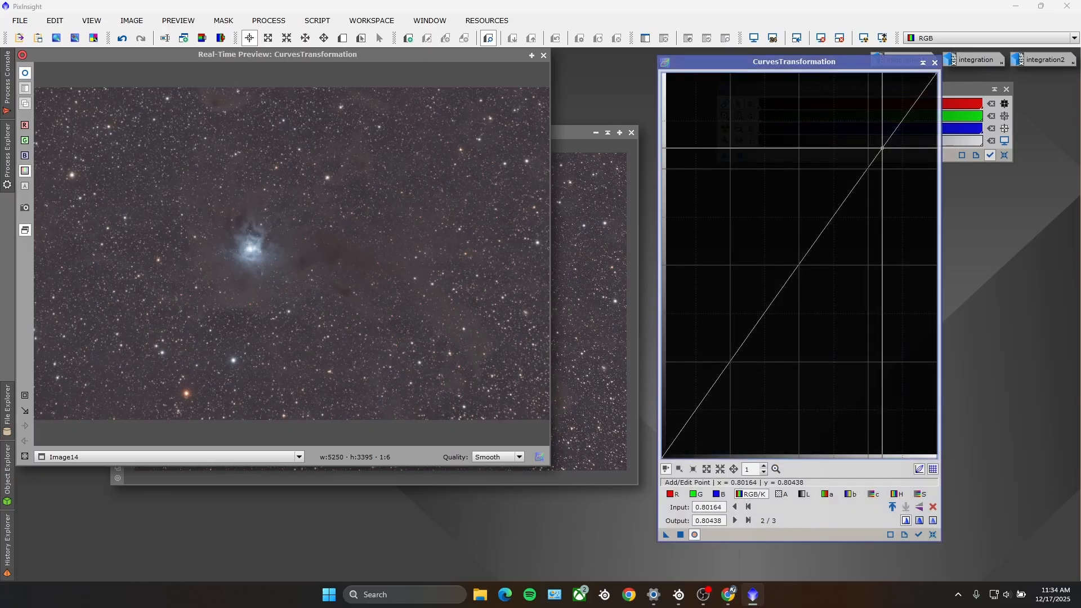
pyautogui.moveTo(881, 148); pyautogui.dragTo(872, 133)
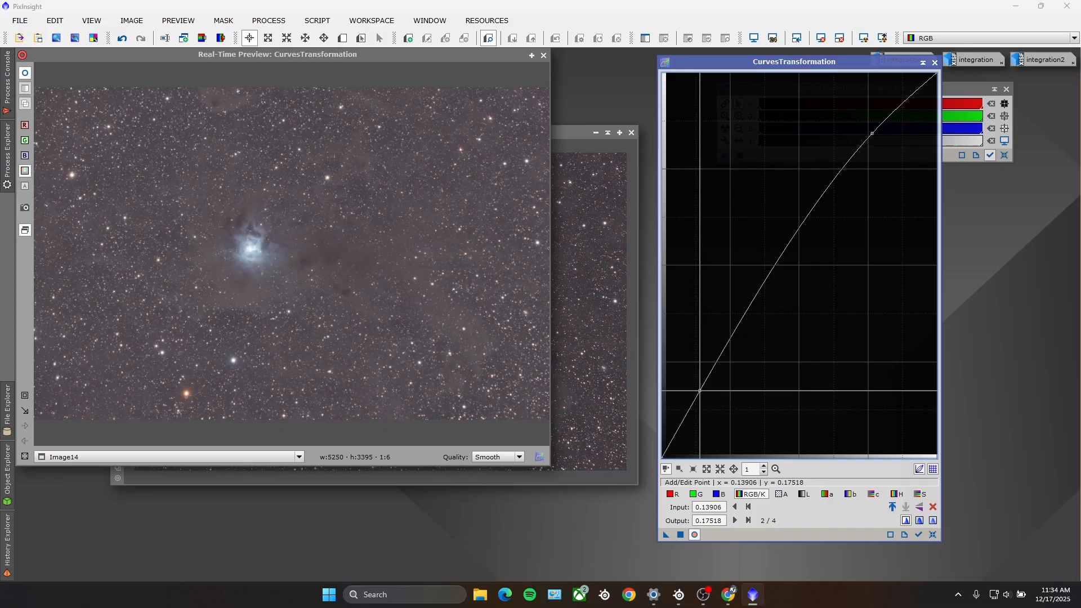
pyautogui.click(708, 392)
pyautogui.moveTo(708, 392); pyautogui.dragTo(712, 395)
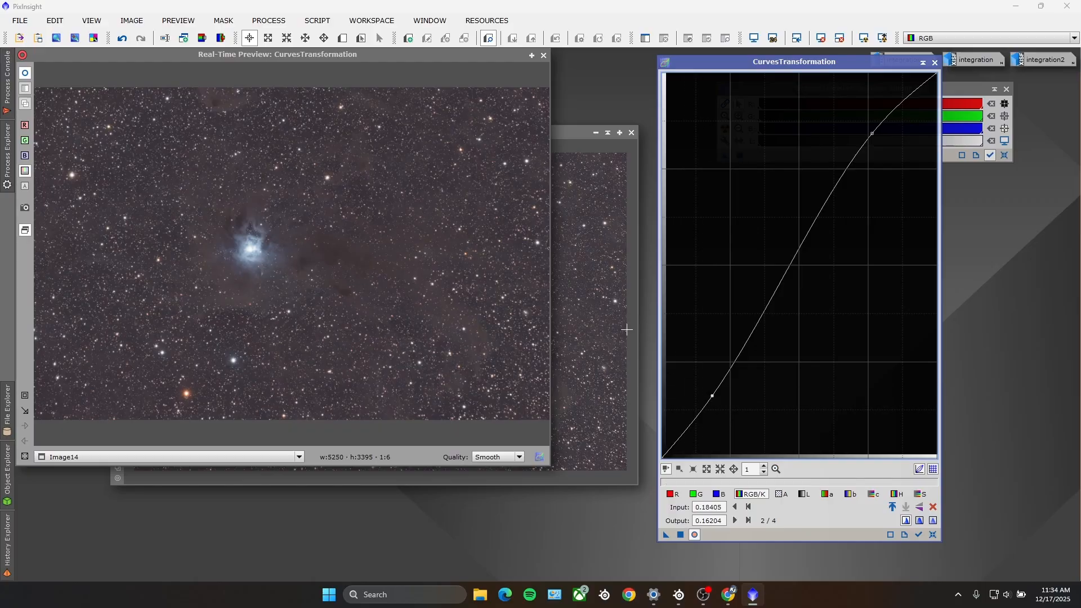
pyautogui.click(26, 74)
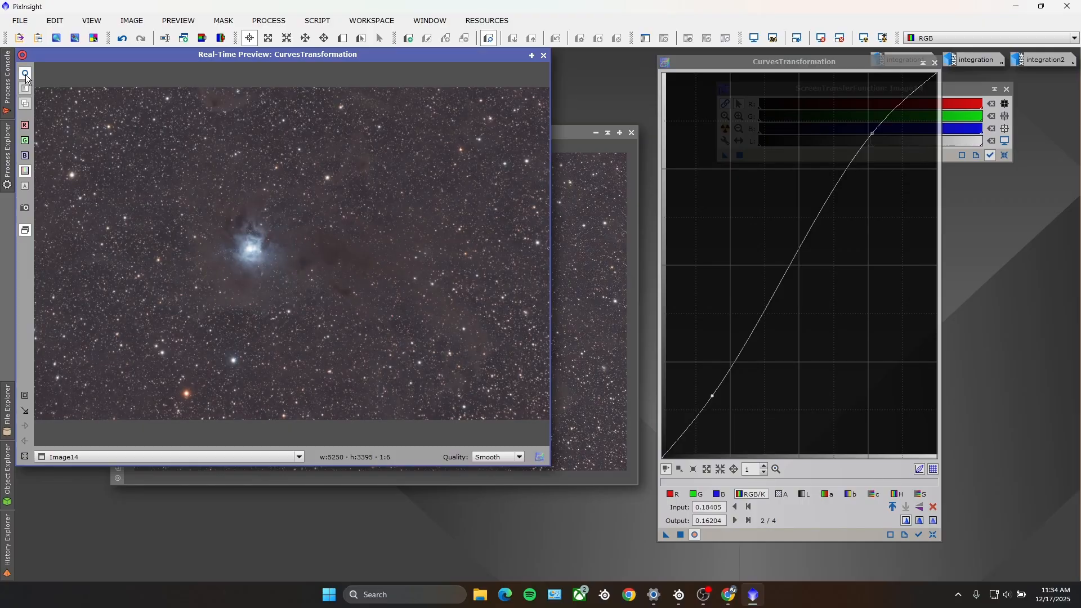
# Step: Apply the contrast curve to Image14 and compare the image before and after by undoing and redoing it
pyautogui.click(681, 535)
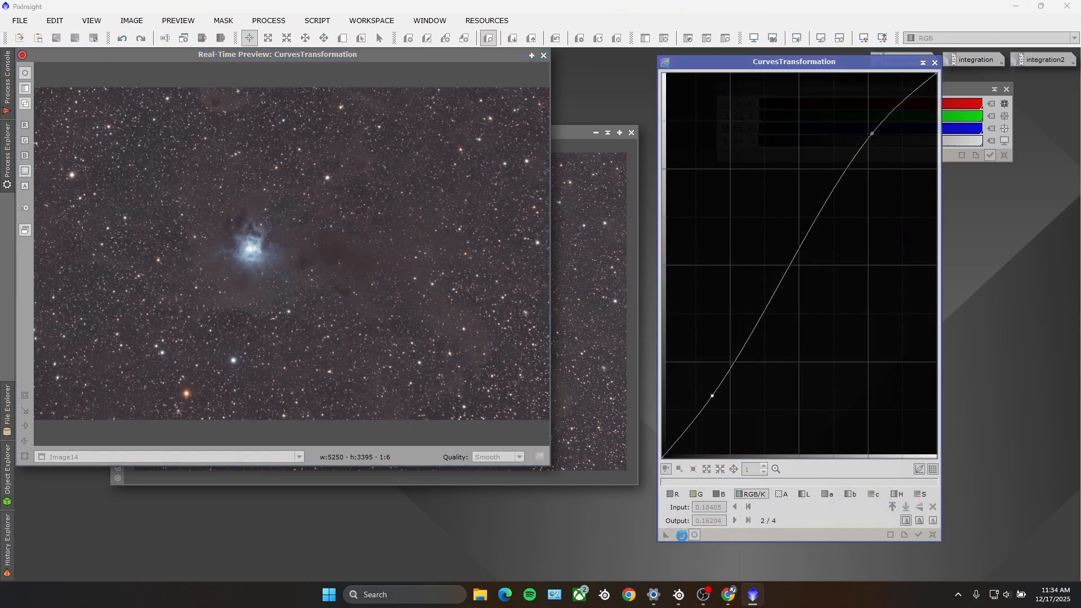
pyautogui.click(543, 55)
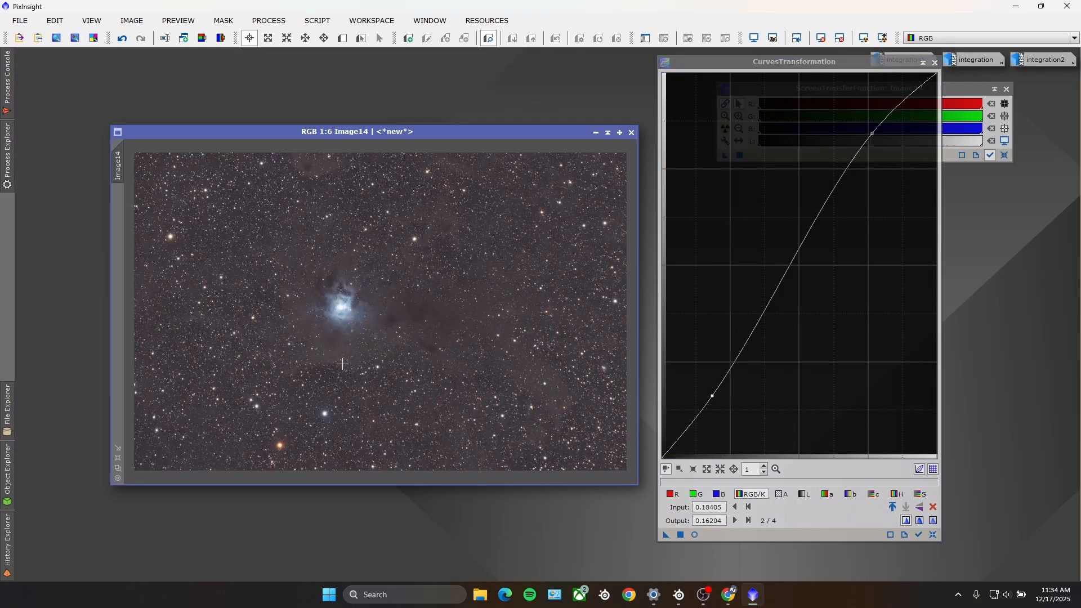
pyautogui.click(122, 41)
pyautogui.click(141, 39)
# Step: Reset the curve and, with real-time preview on, raise the saturation curve with a point at input 0.51534, output 0.61752
pyautogui.click(696, 533)
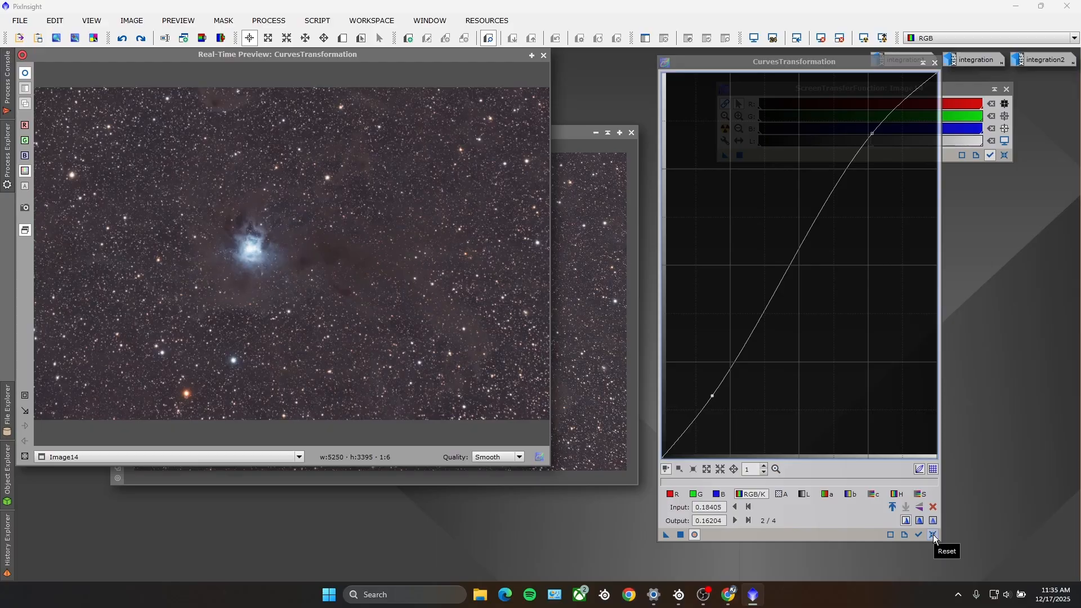
pyautogui.click(933, 534)
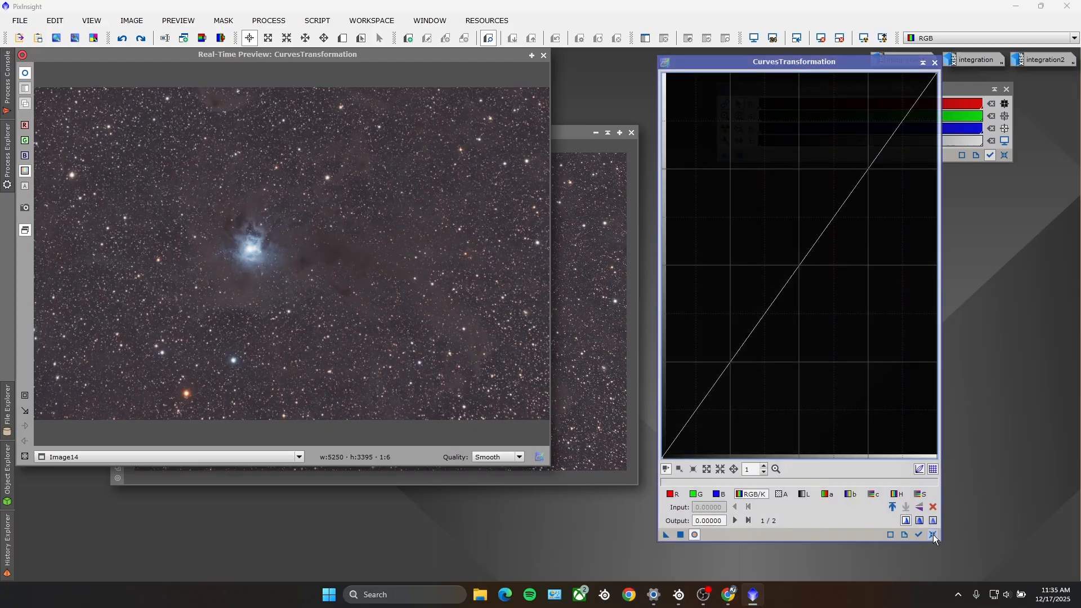
pyautogui.click(921, 494)
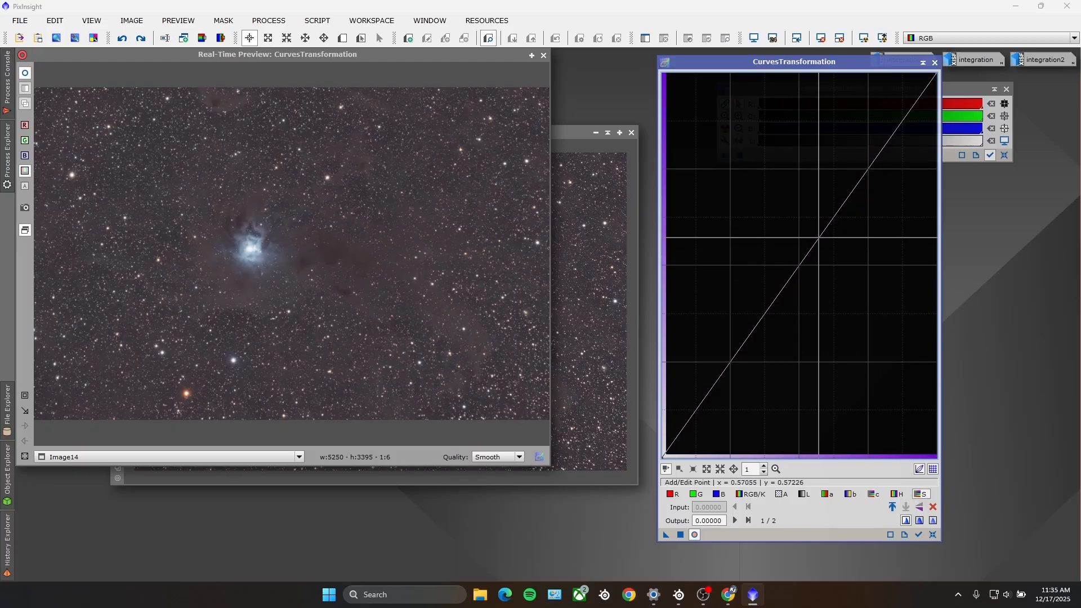
pyautogui.click(818, 239)
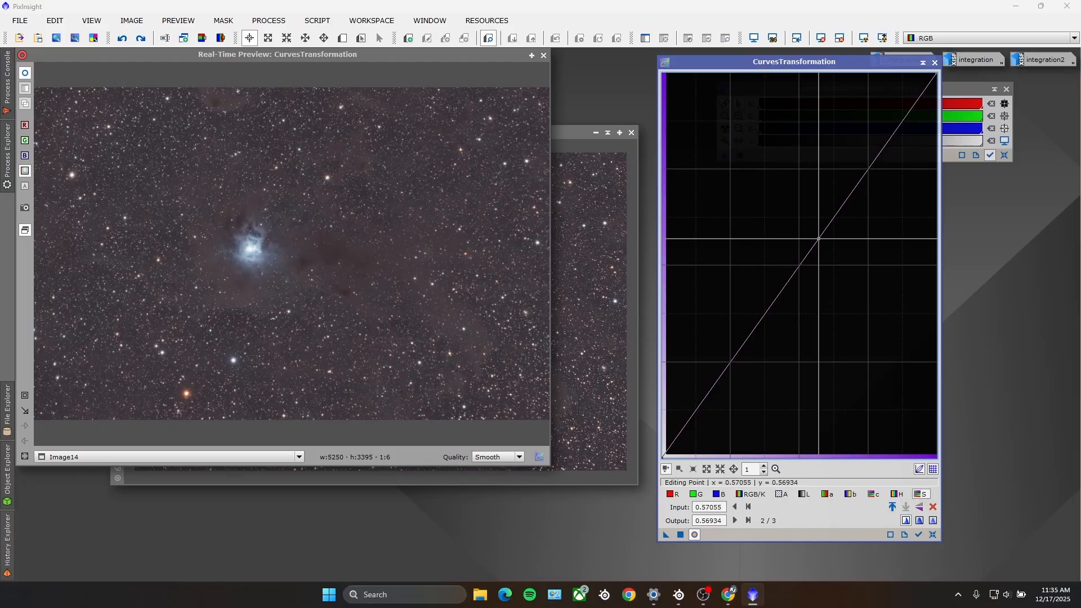
pyautogui.moveTo(818, 238); pyautogui.dragTo(803, 220)
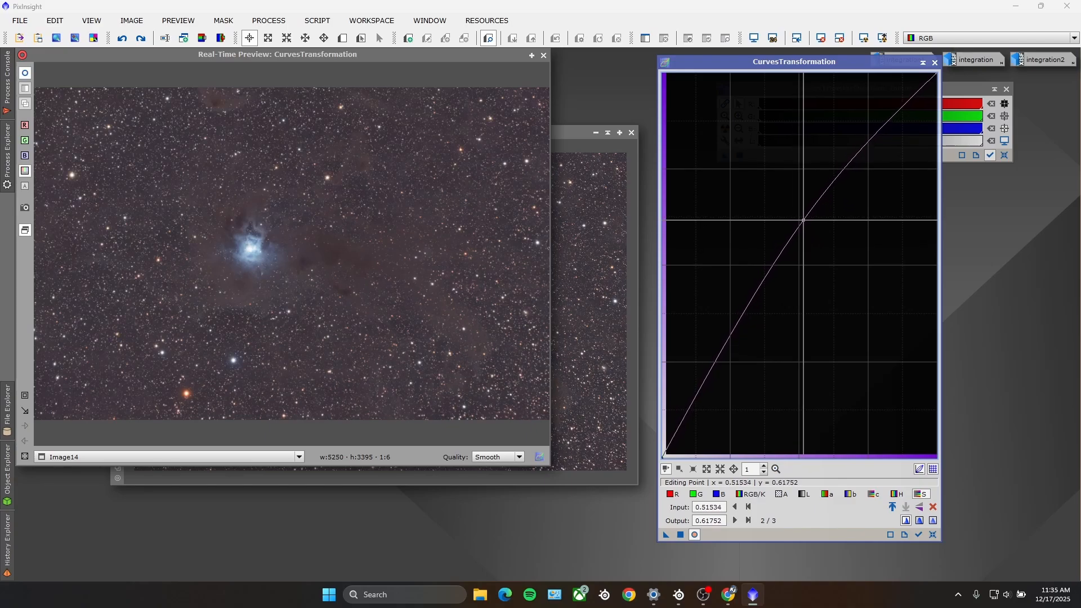
# Step: Apply the saturation curve to Image14 and compare the nebula up close before and after, keeping the adjustment
pyautogui.click(680, 535)
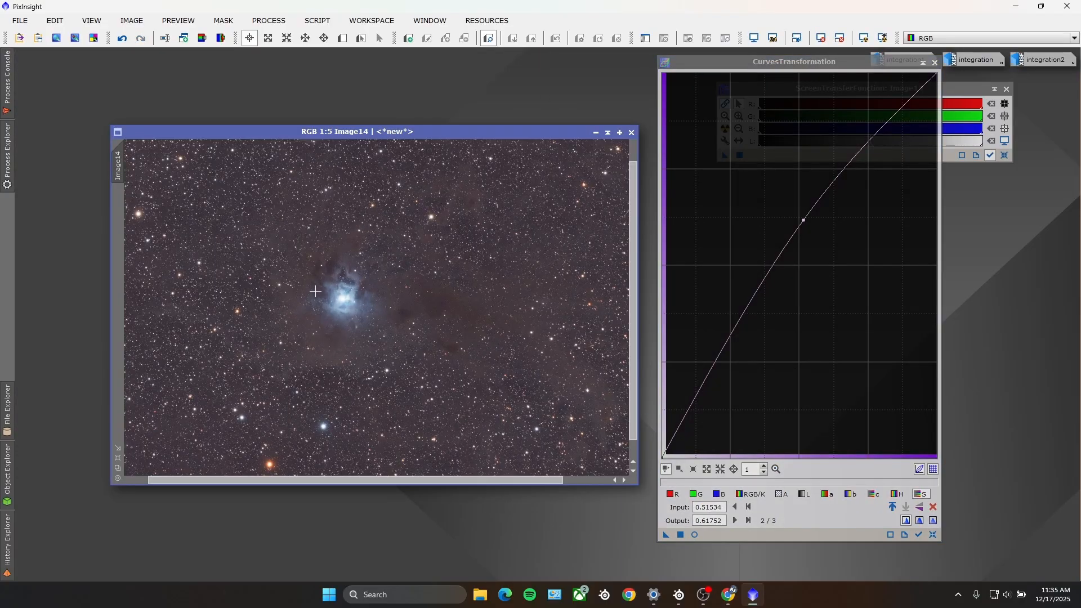
pyautogui.scroll(1, 315, 291)
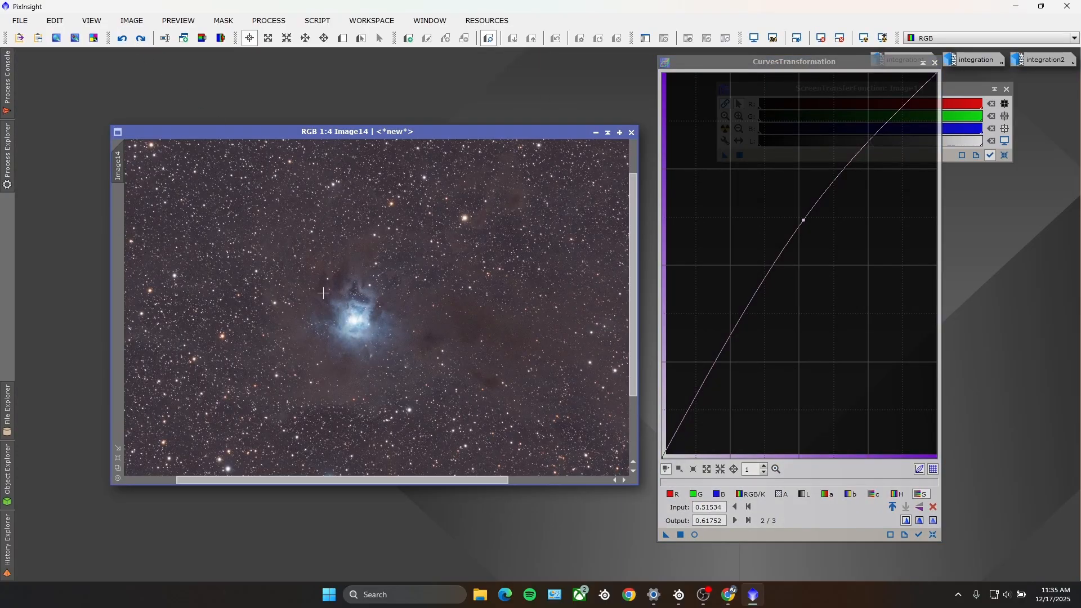
pyautogui.scroll(3, 338, 301)
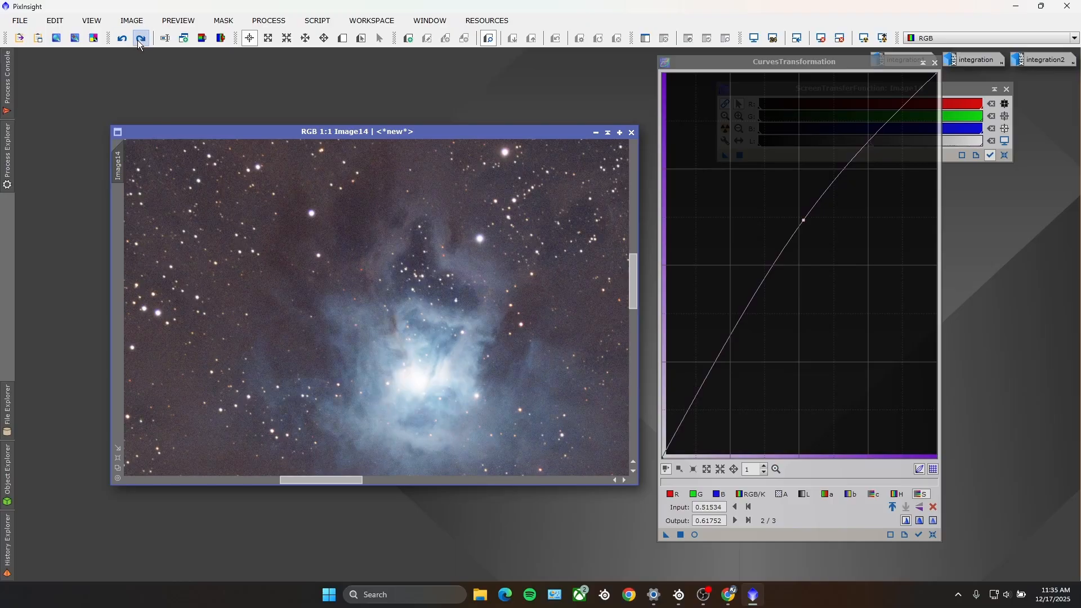
pyautogui.click(141, 39)
pyautogui.scroll(-6, 428, 353)
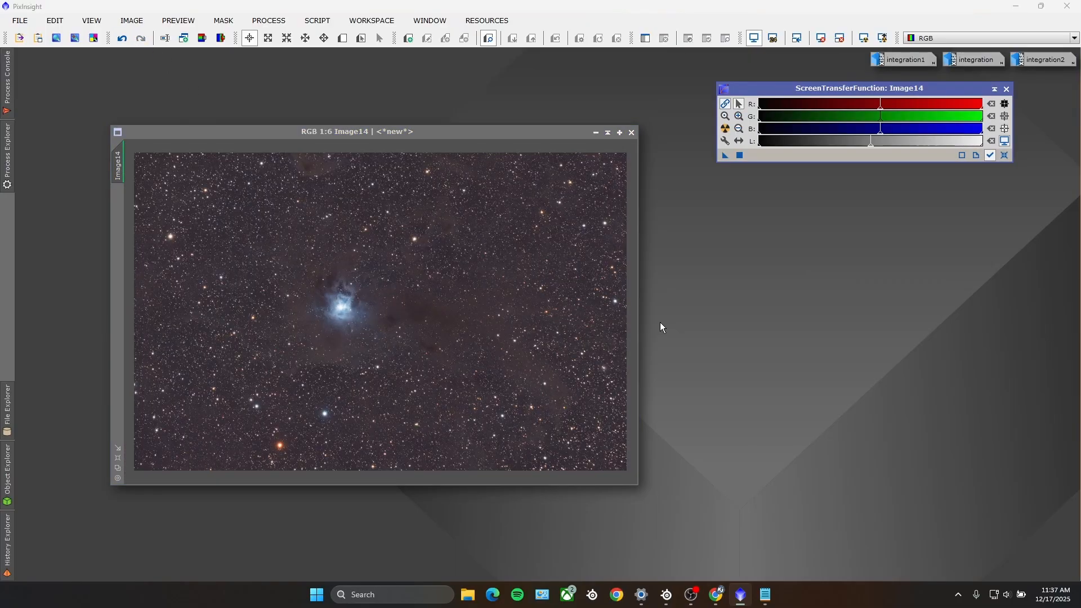
# Step: Open HistogramTransformation, make it track Image14 and start its real-time preview
pyautogui.click(269, 20)
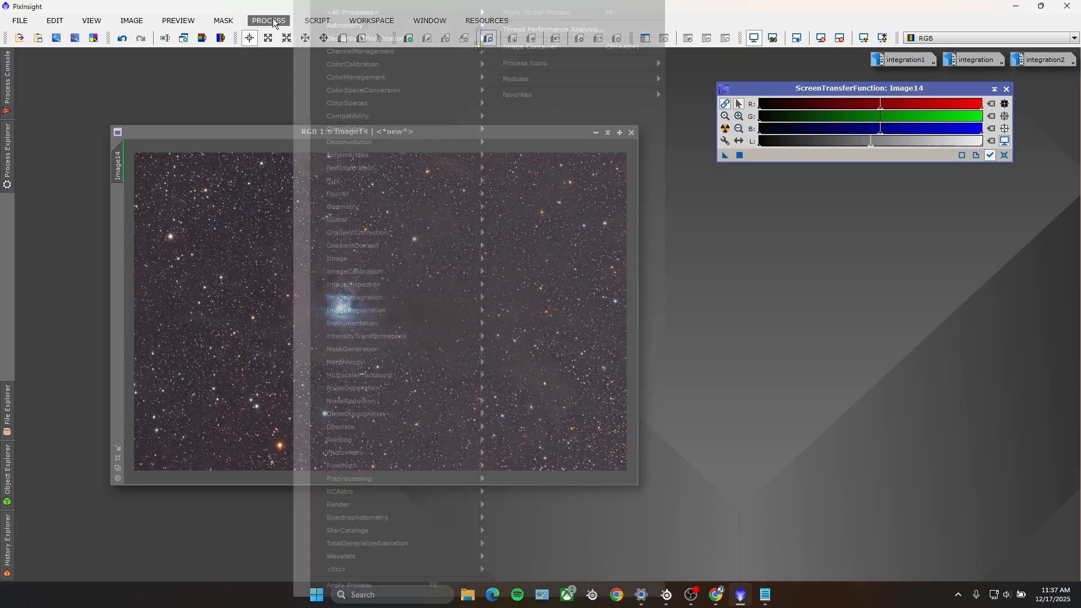
pyautogui.moveTo(383, 12)
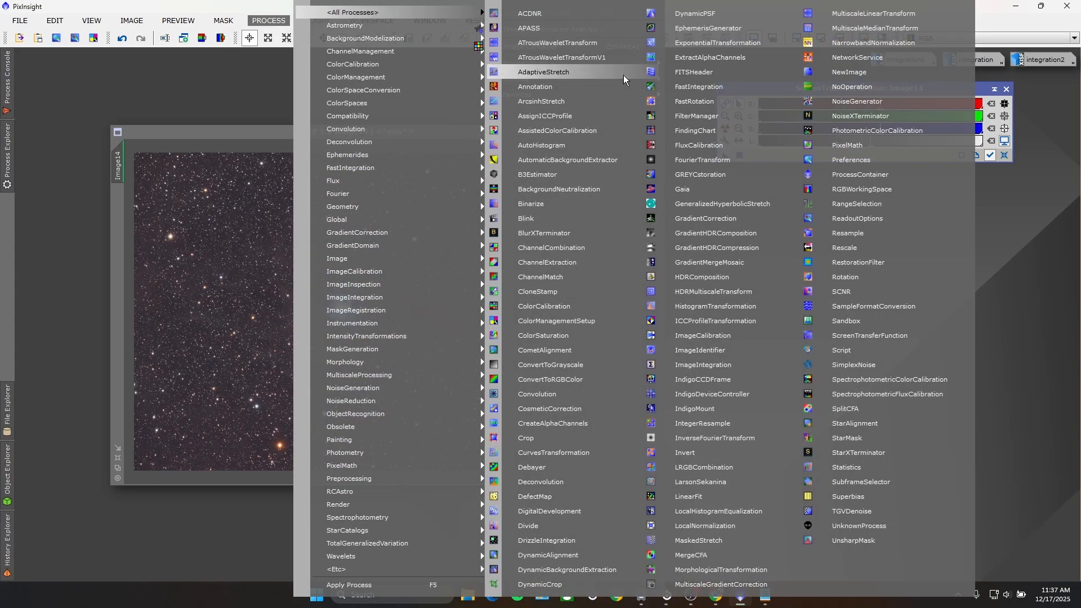
pyautogui.click(691, 311)
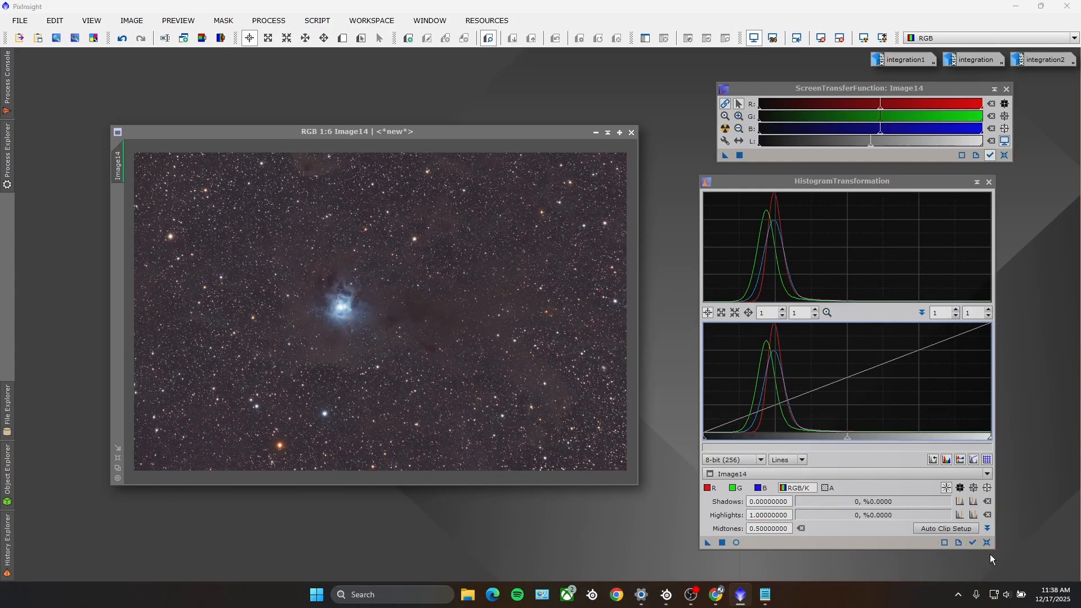
pyautogui.click(972, 542)
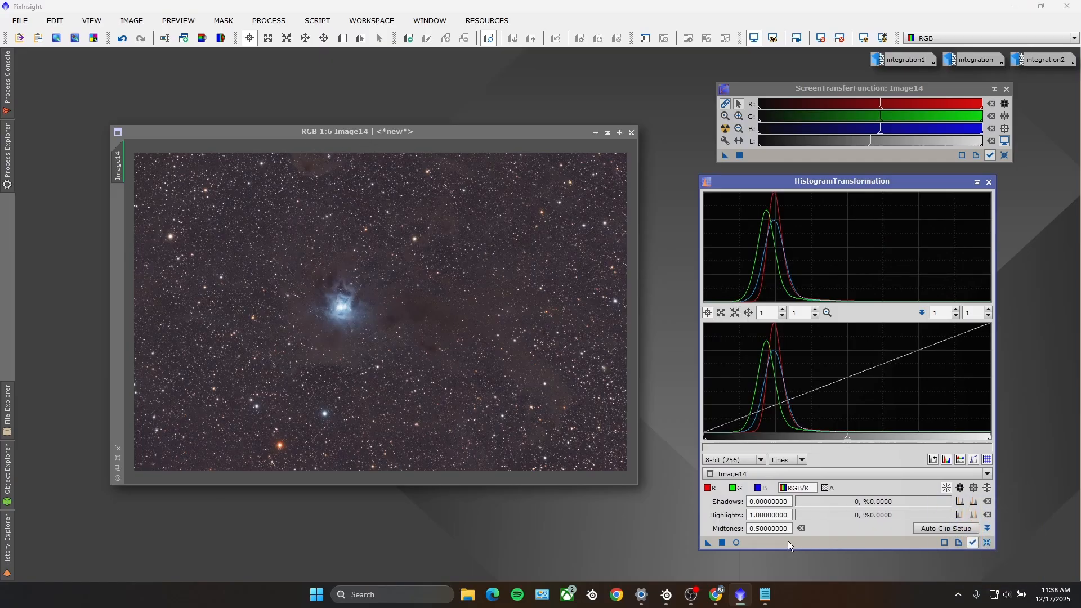
pyautogui.click(736, 542)
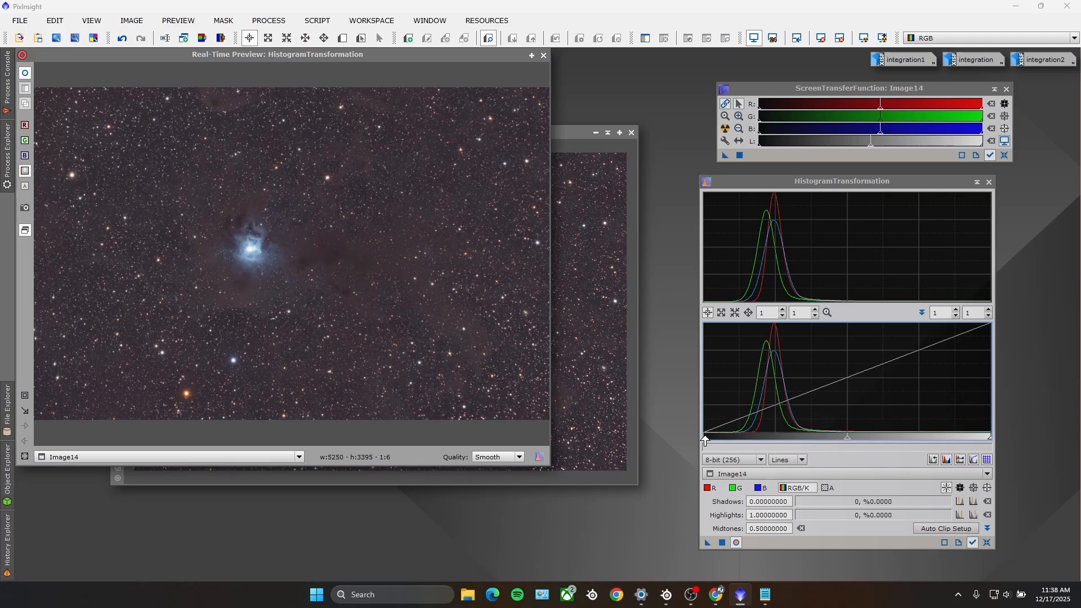
# Step: Try a HistogramTransformation shadows value of 0.05870841 on Image14, inspect the darkened background up close, and undo it
pyautogui.moveTo(704, 439); pyautogui.dragTo(719, 440)
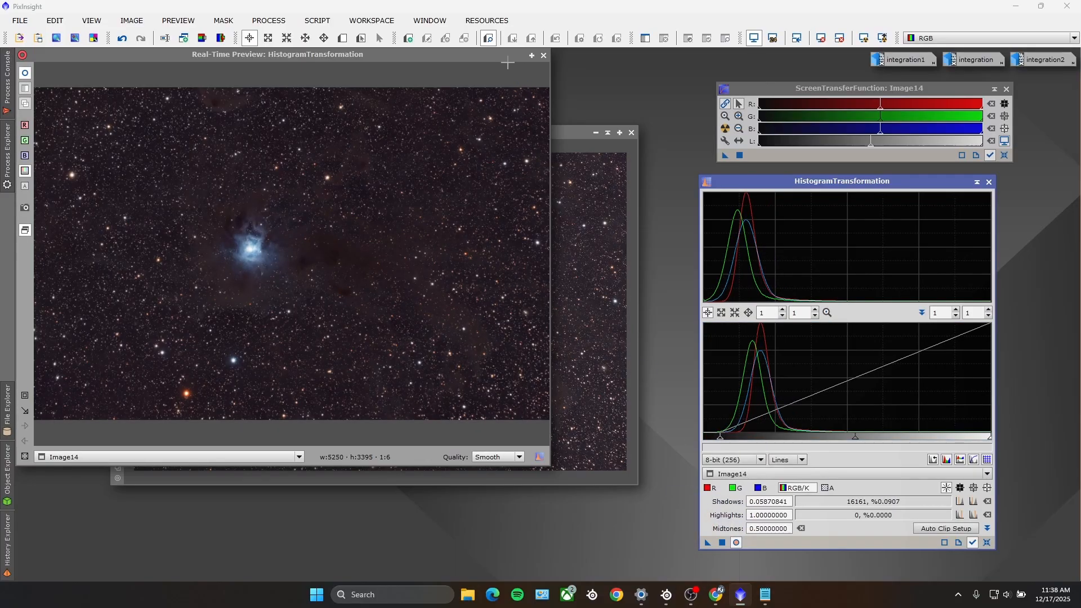
pyautogui.click(543, 55)
pyautogui.scroll(-5, 249, 317)
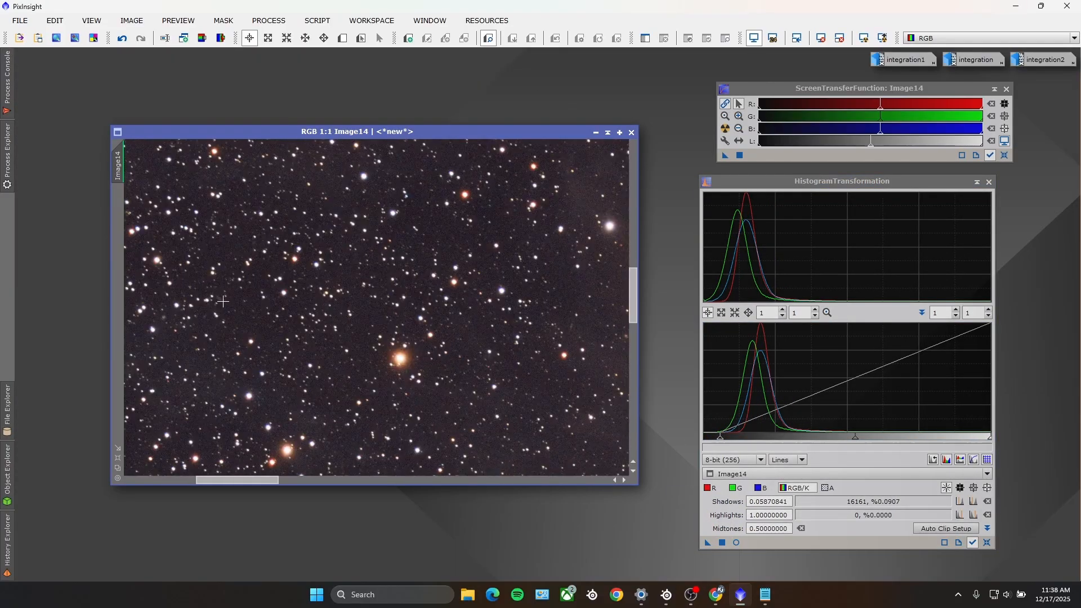
pyautogui.scroll(5, 247, 309)
pyautogui.scroll(-1, 318, 322)
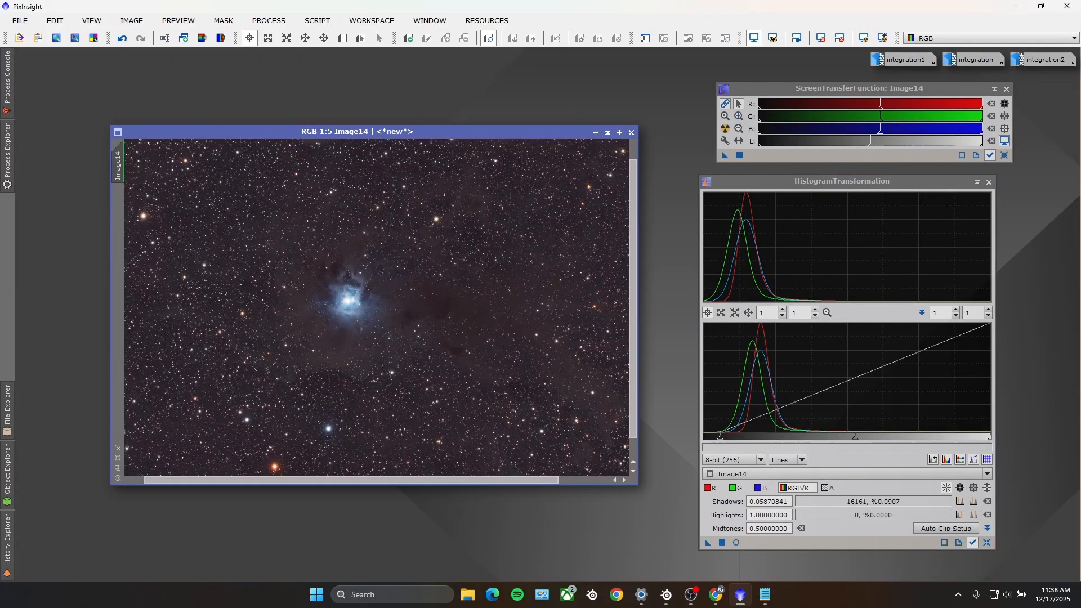
pyautogui.click(121, 40)
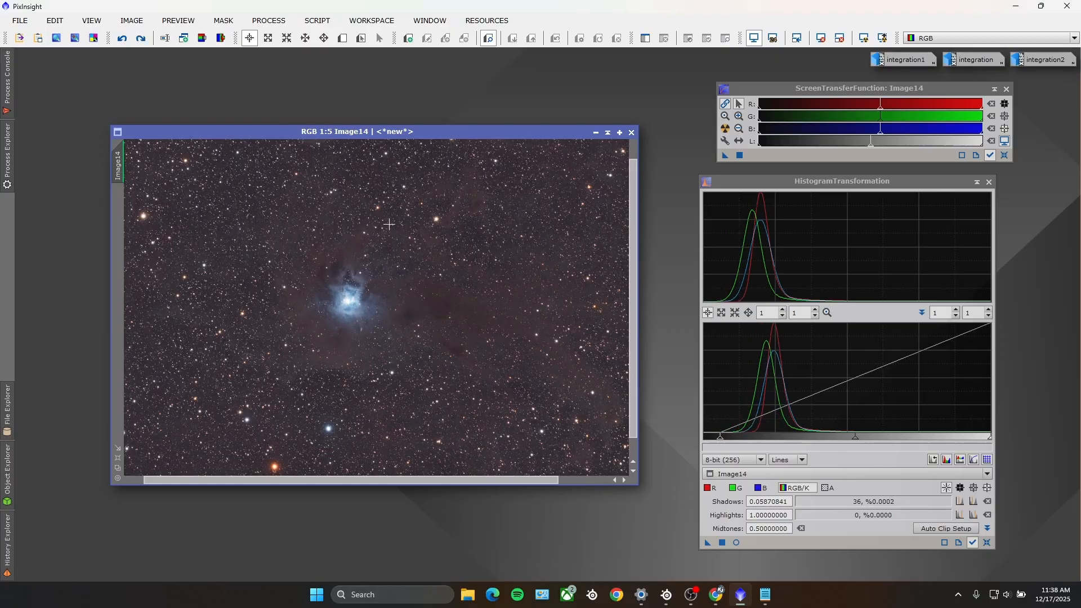
# Step: Set the HistogramTransformation shadows to 0.04109589 and apply it to Image14
pyautogui.moveTo(722, 438); pyautogui.dragTo(715, 437)
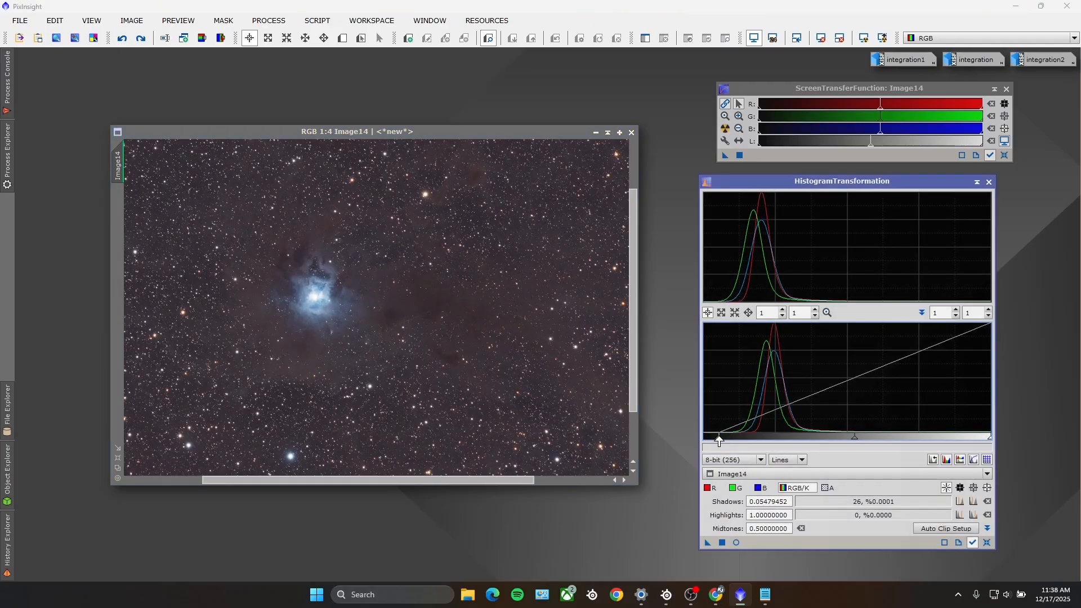
pyautogui.click(722, 540)
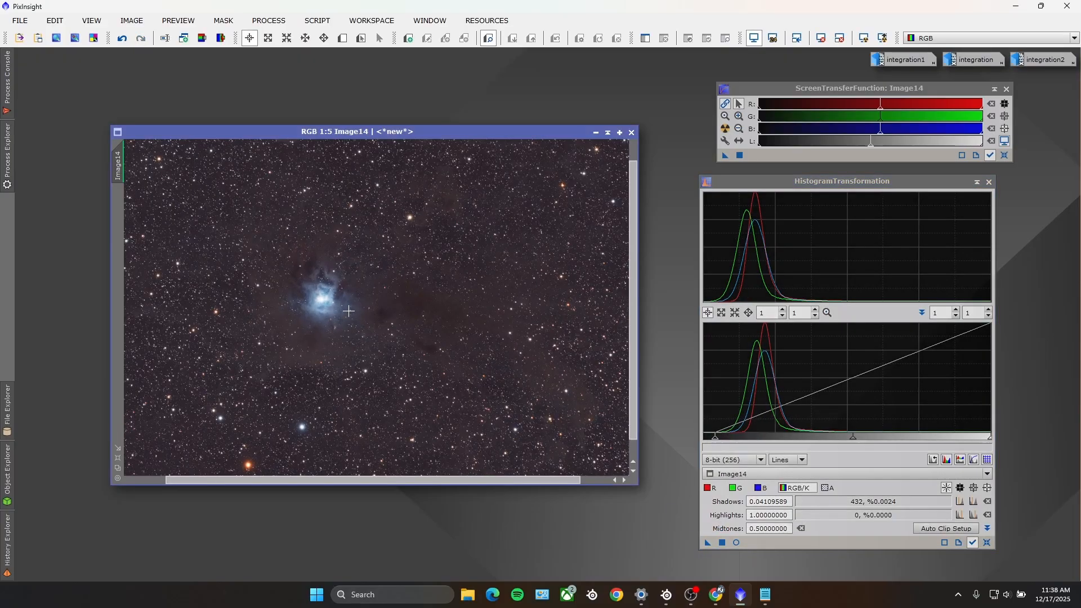